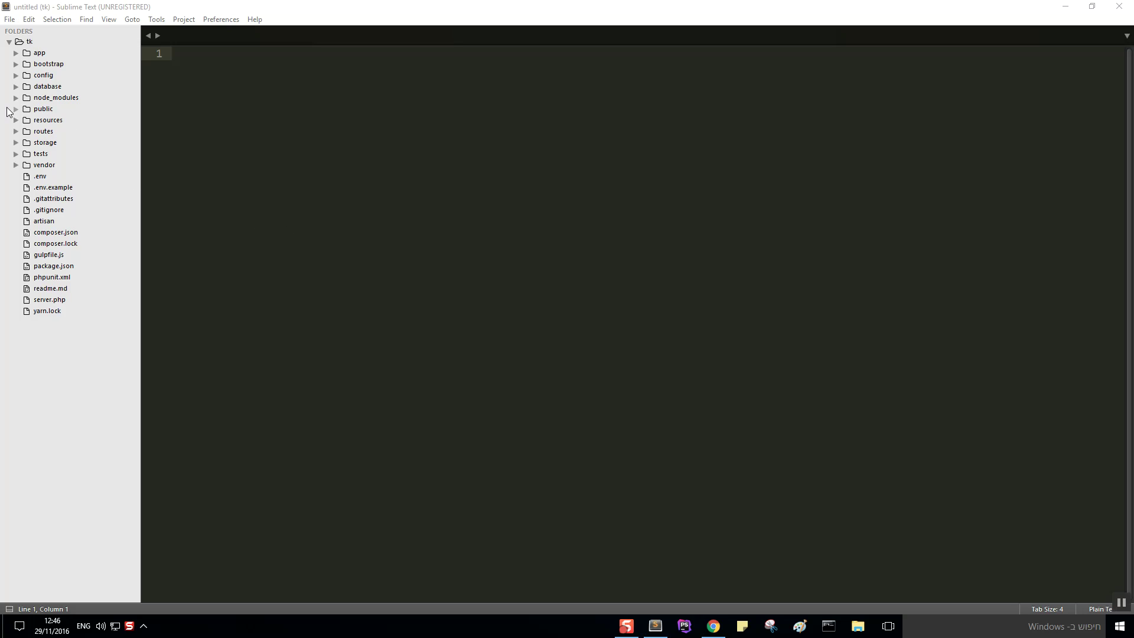
# Step: Expand the public folder and open public/index.php in Sublime Text
pyautogui.click(16, 110)
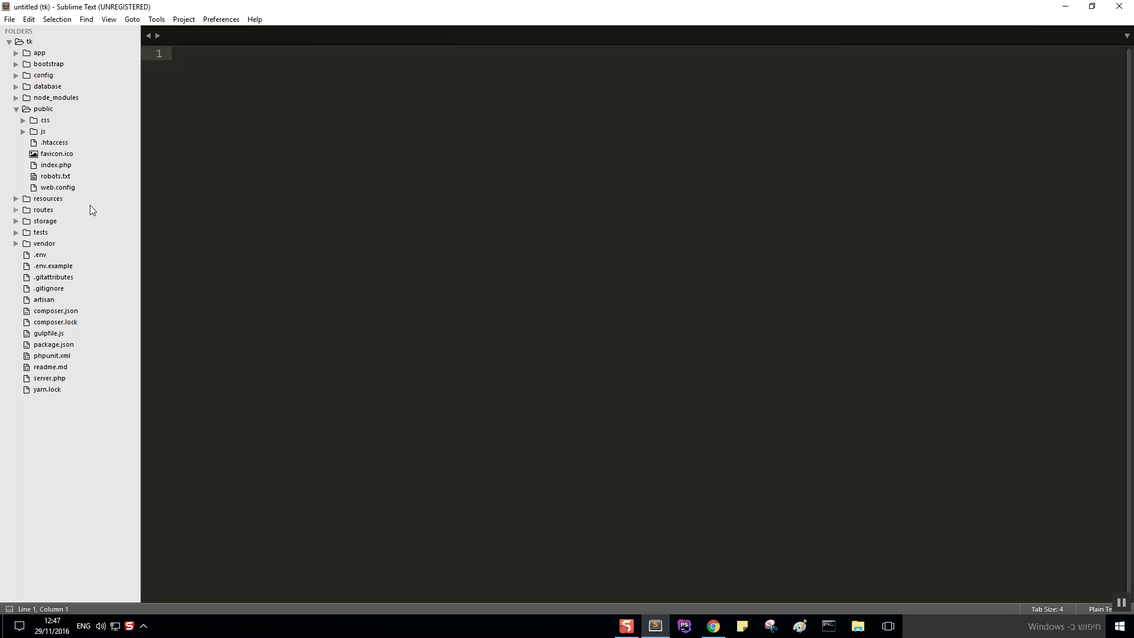
pyautogui.click(56, 166)
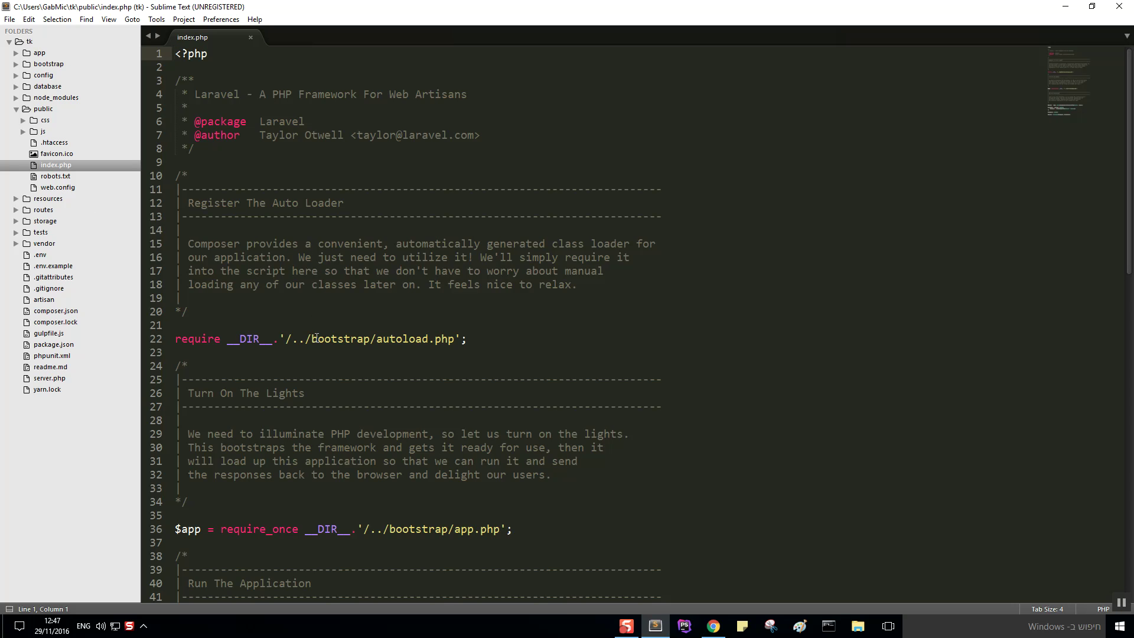
pyautogui.moveTo(316, 339); pyautogui.dragTo(293, 343)
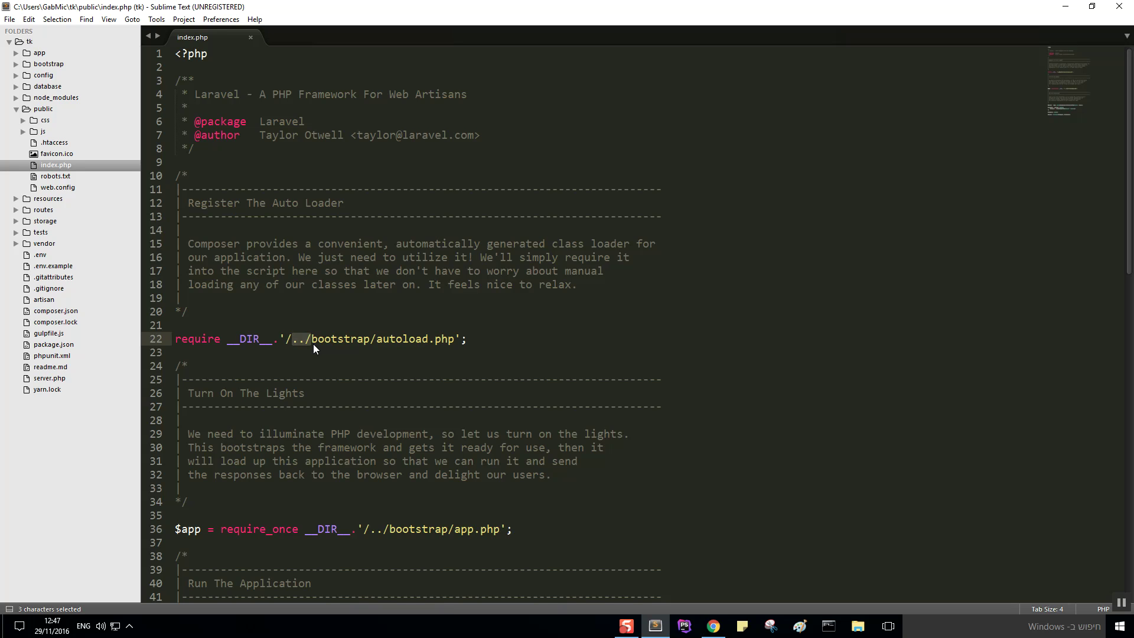
pyautogui.click(249, 37)
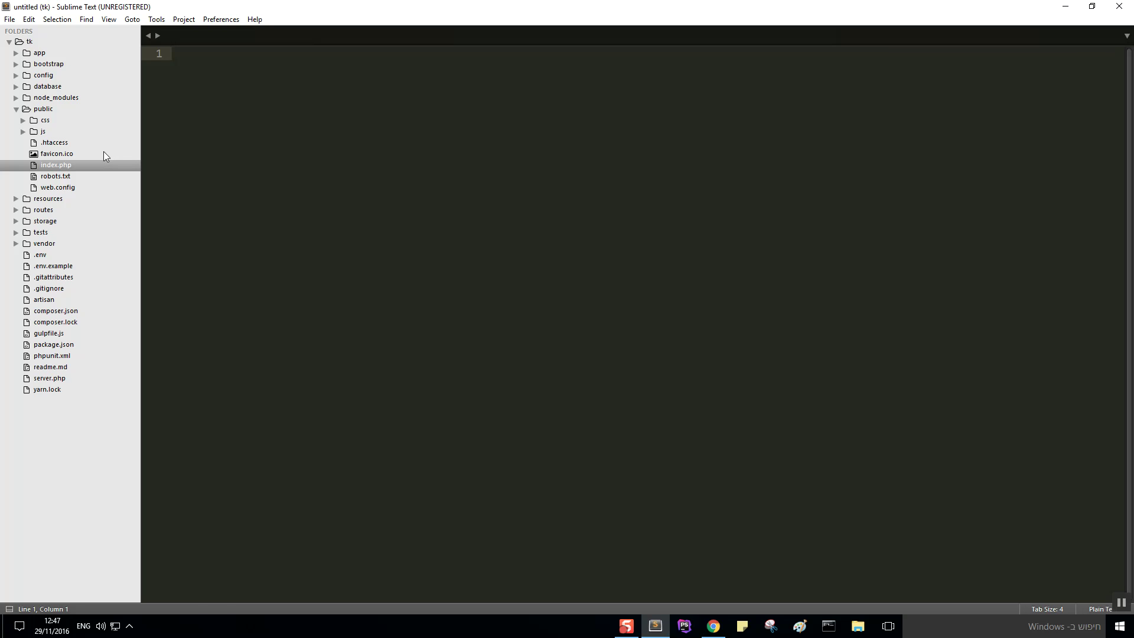
# Step: Open public/.htaccess and insert a blank first line above the mod_rewrite block
pyautogui.click(78, 141)
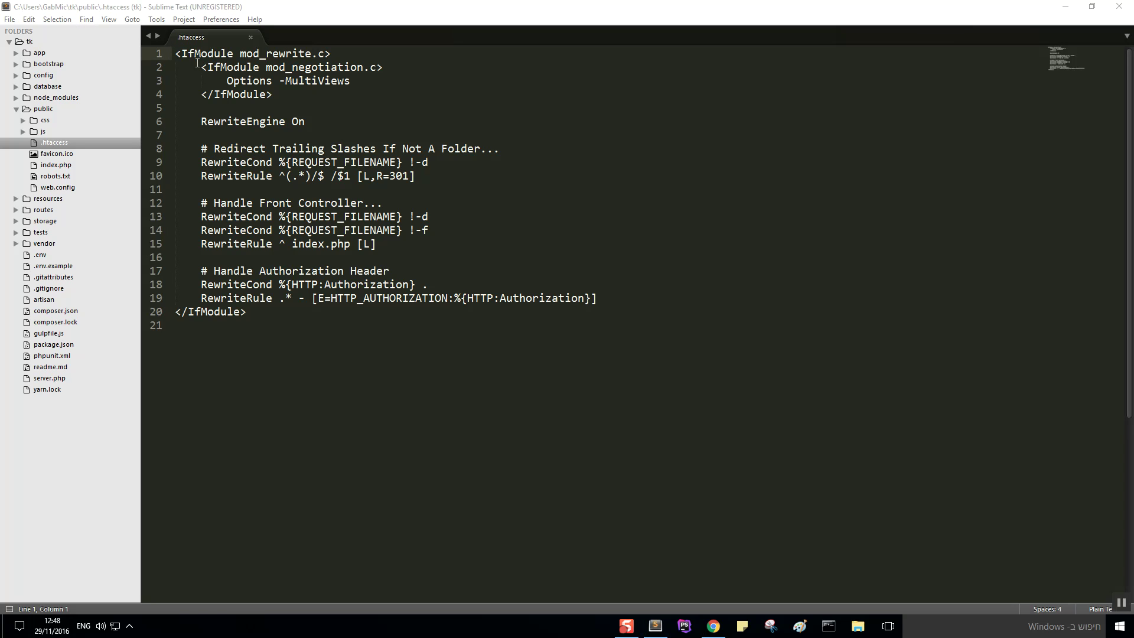
pyautogui.click(174, 54)
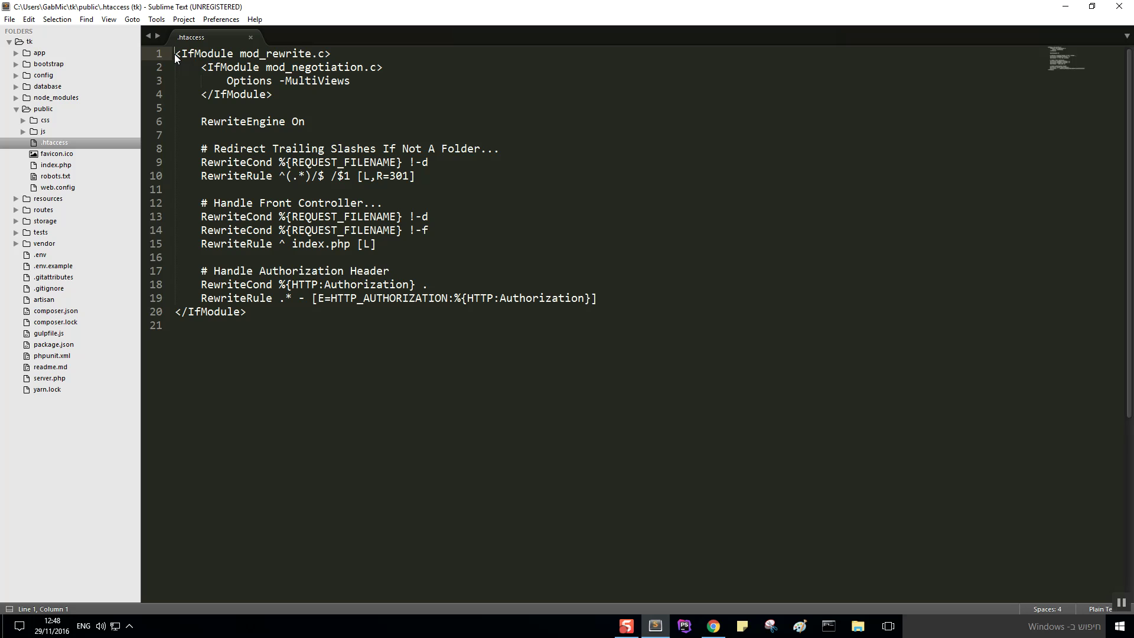
pyautogui.press('Return')
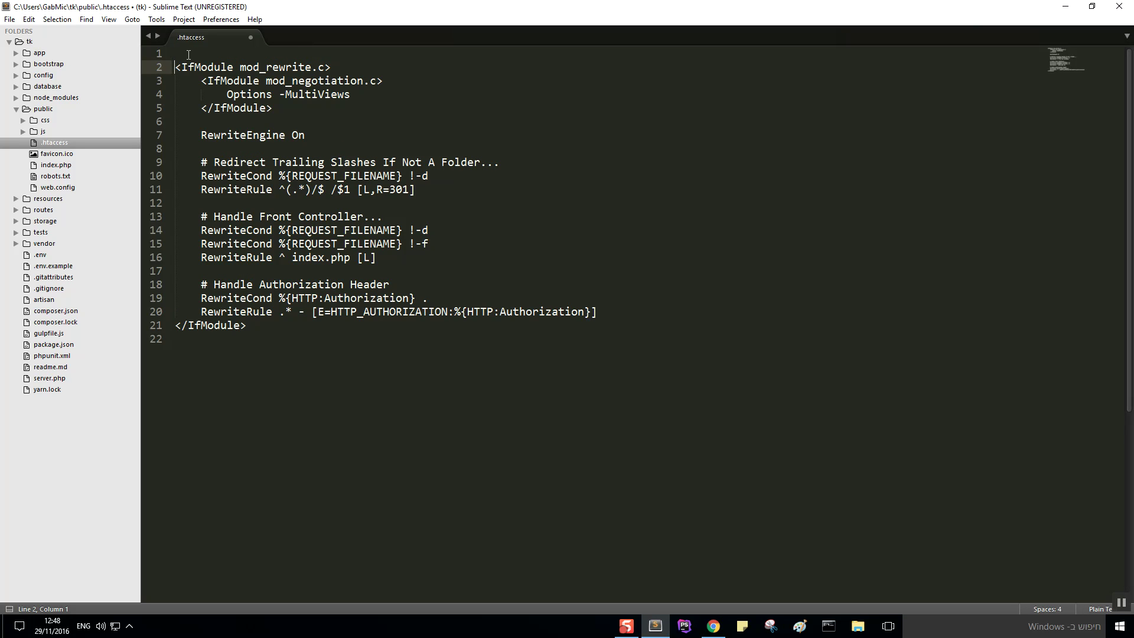
pyautogui.click(190, 54)
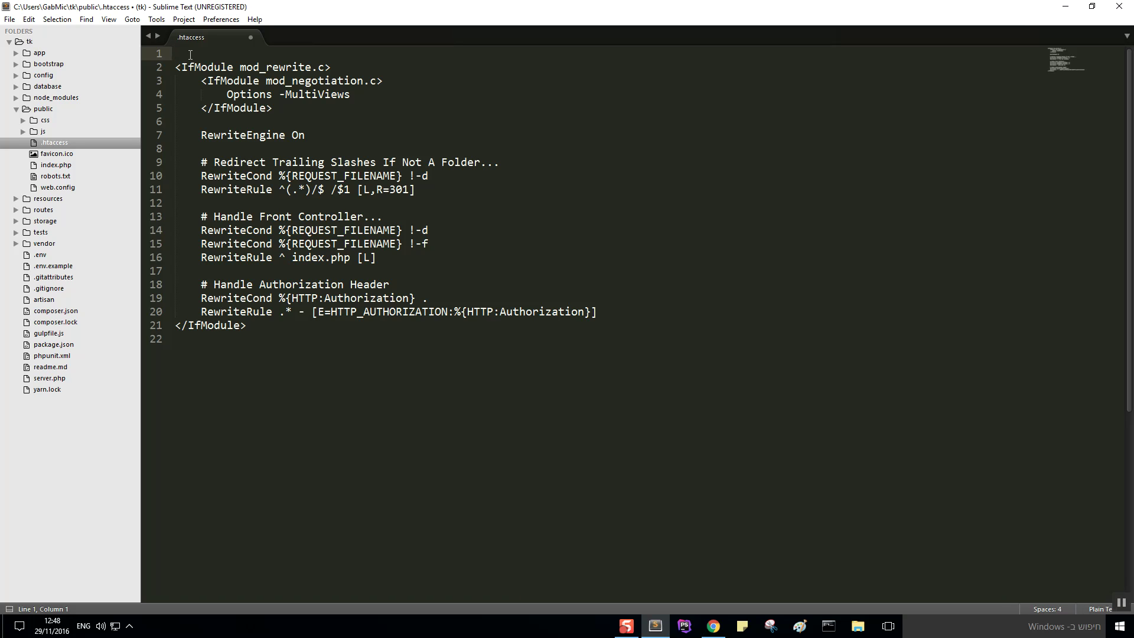
# Step: Add 'DirectoryIndex public/index.php' on line 1, point the RewriteRule at public/index.php, and save
pyautogui.write('DirectoryIndex')
pyautogui.write('public')
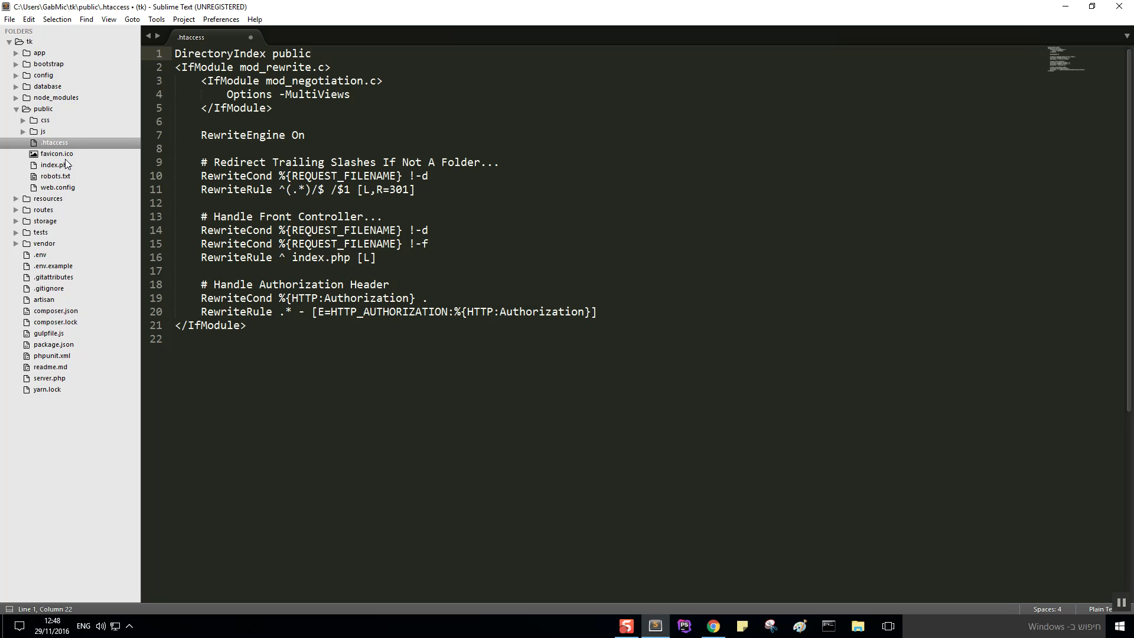
pyautogui.write('/index.php')
pyautogui.click(294, 257)
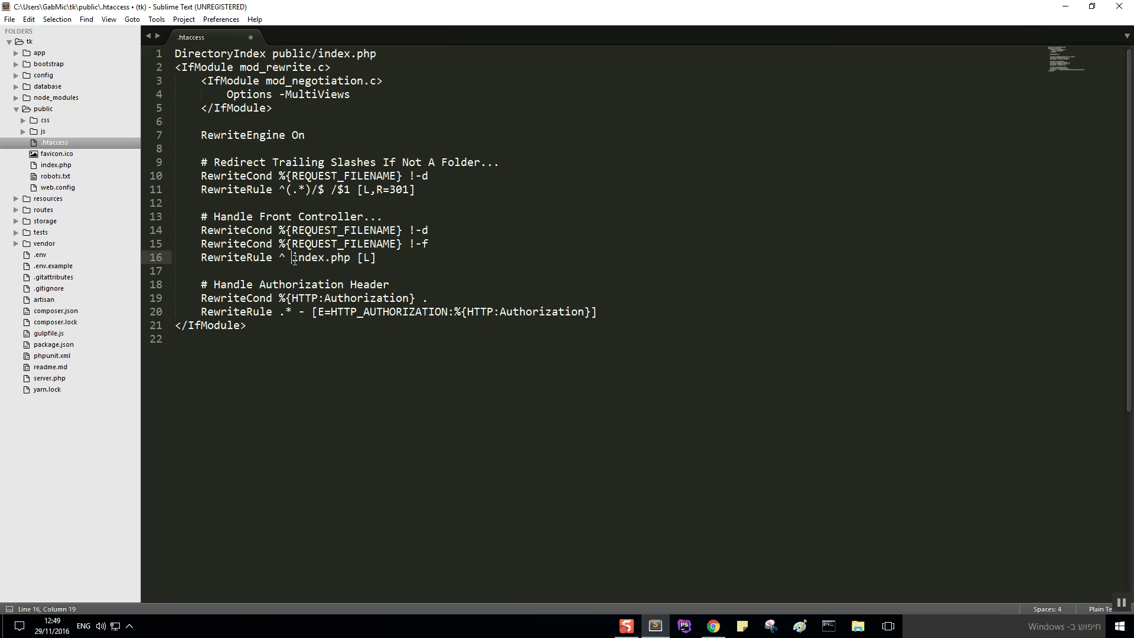
pyautogui.write('public')
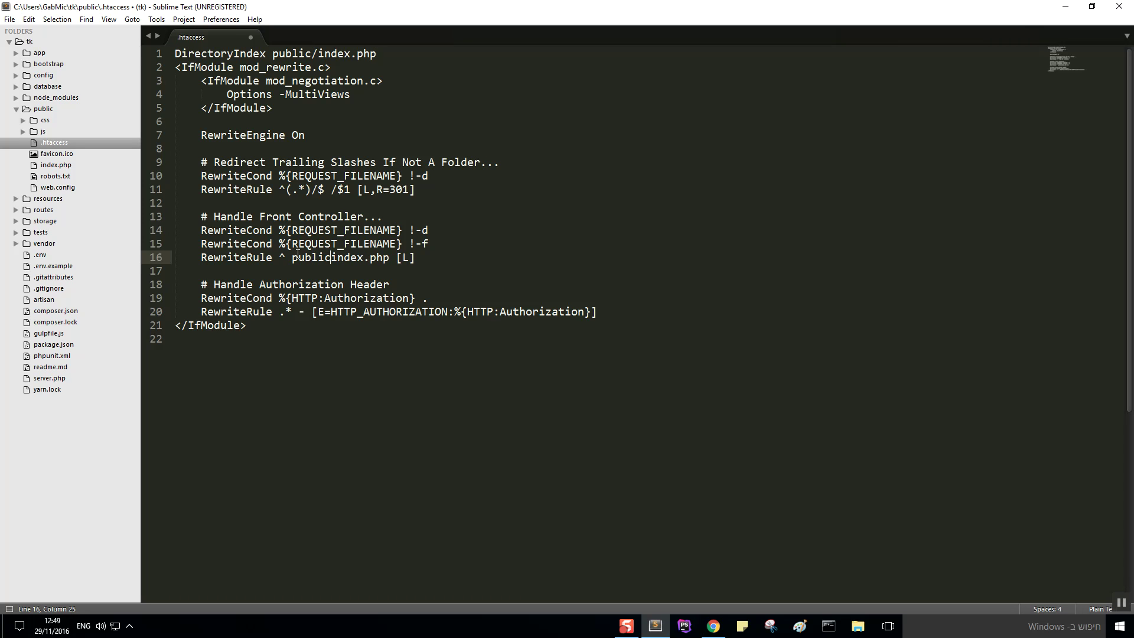
pyautogui.write('/')
pyautogui.hotkey('ctrl', 's')
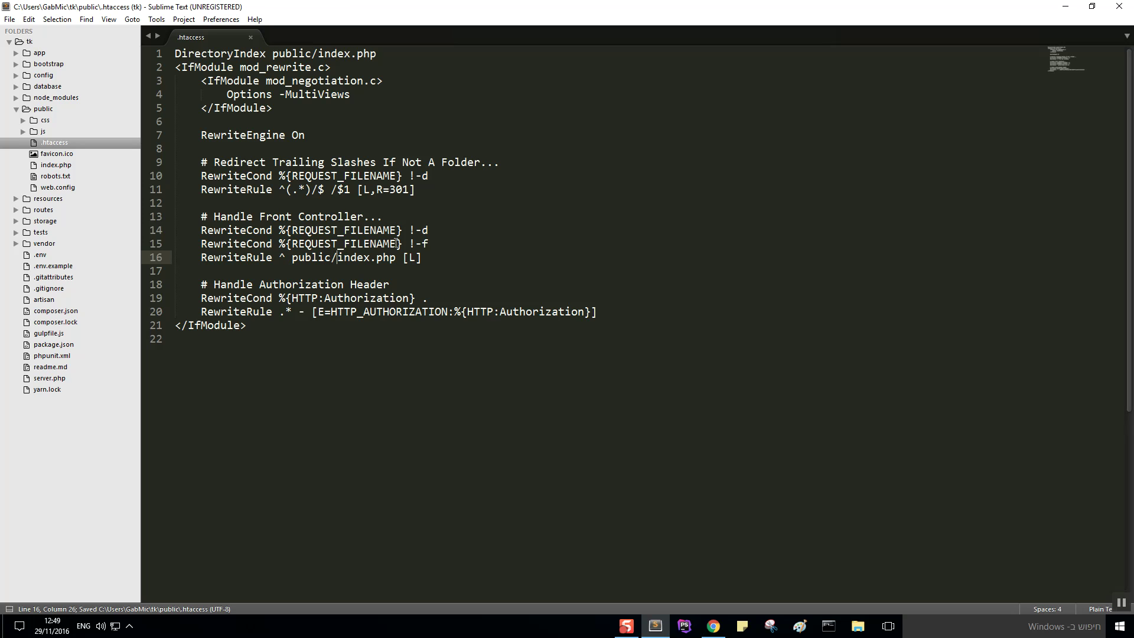
# Step: Move the edited .htaccess from the public folder into the tk project root, then close Sublime Text
pyautogui.click(250, 37)
pyautogui.rightClick(59, 147)
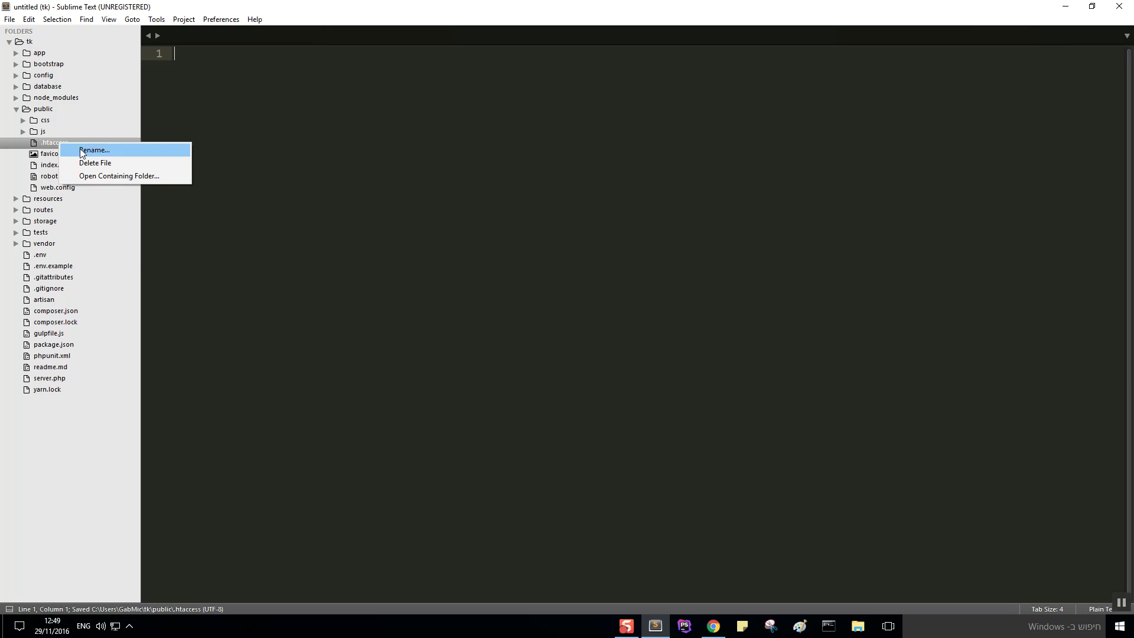
pyautogui.click(108, 176)
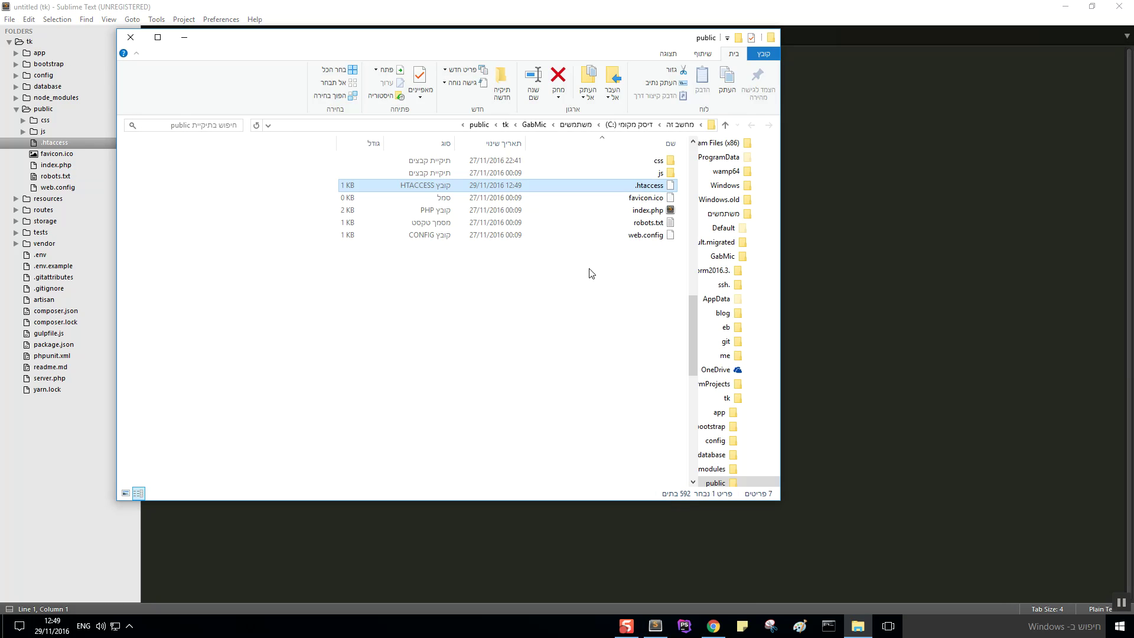
pyautogui.rightClick(658, 188)
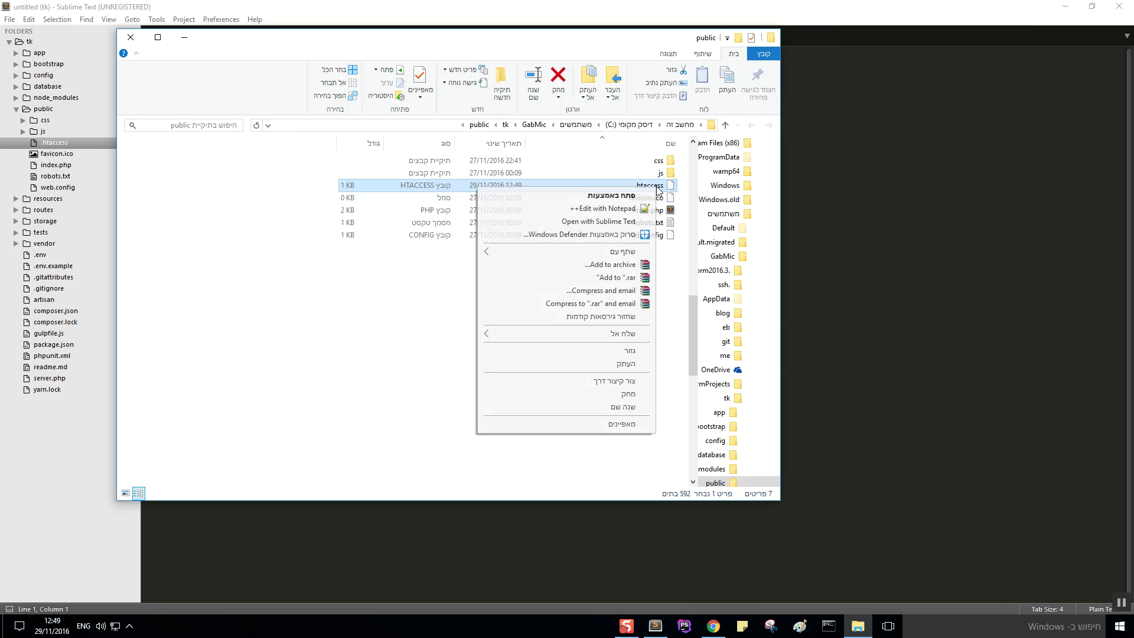
pyautogui.click(628, 350)
pyautogui.click(507, 125)
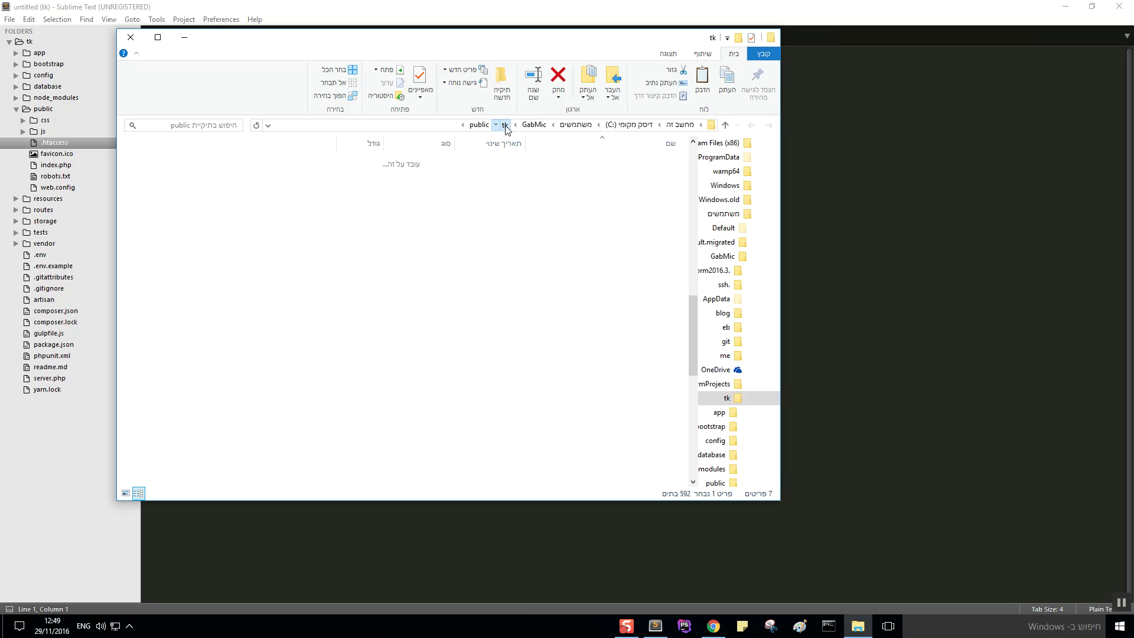
pyautogui.rightClick(645, 483)
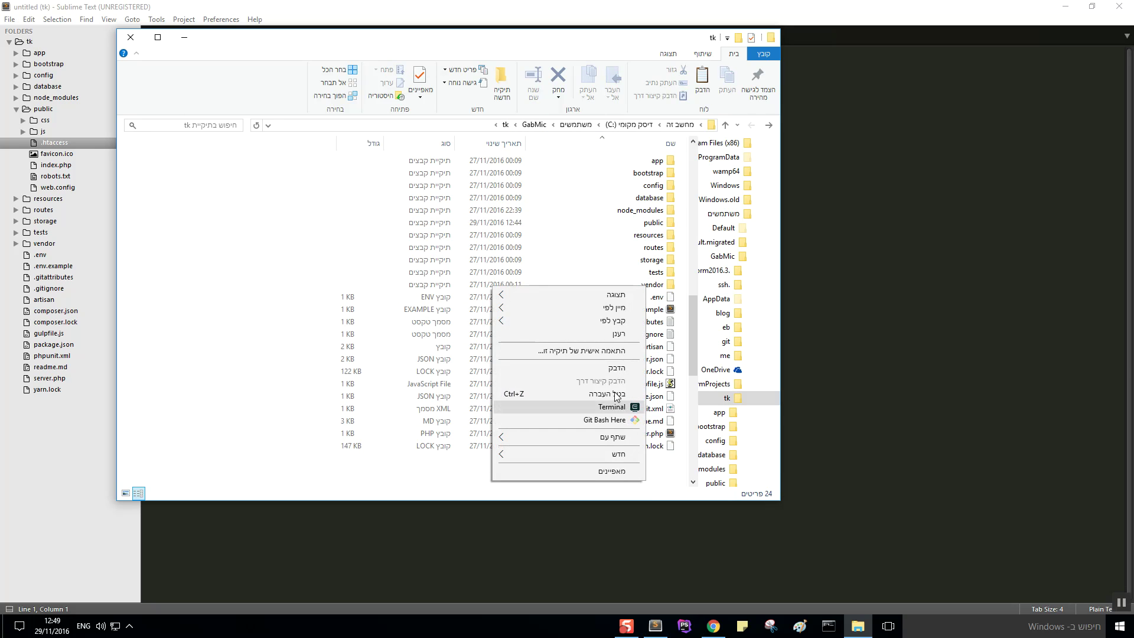
pyautogui.click(620, 367)
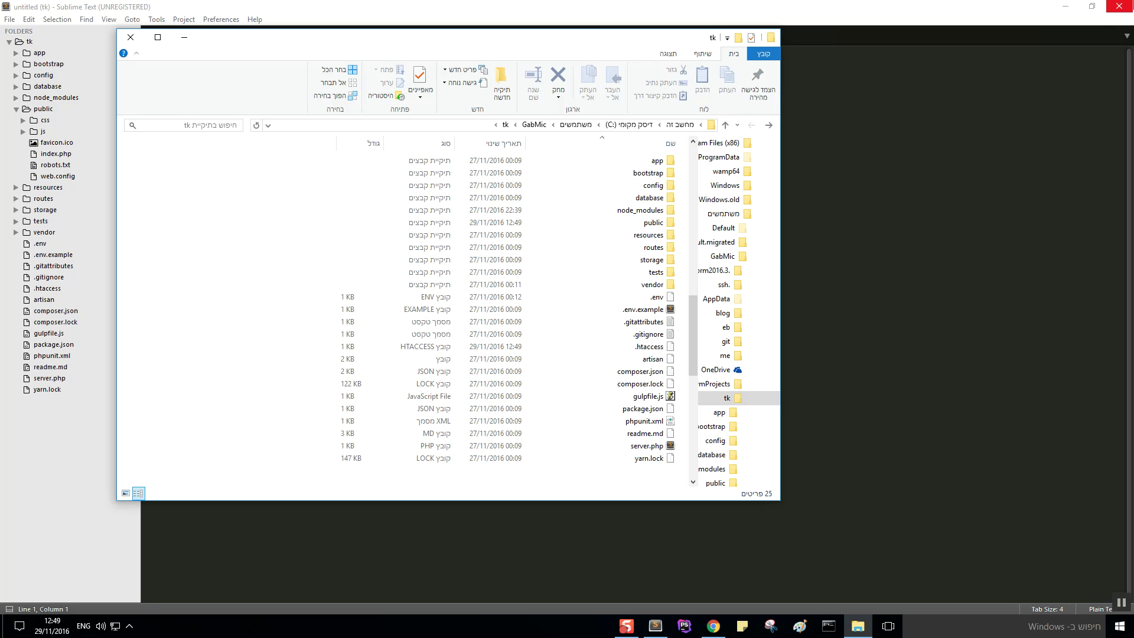
pyautogui.click(1117, 6)
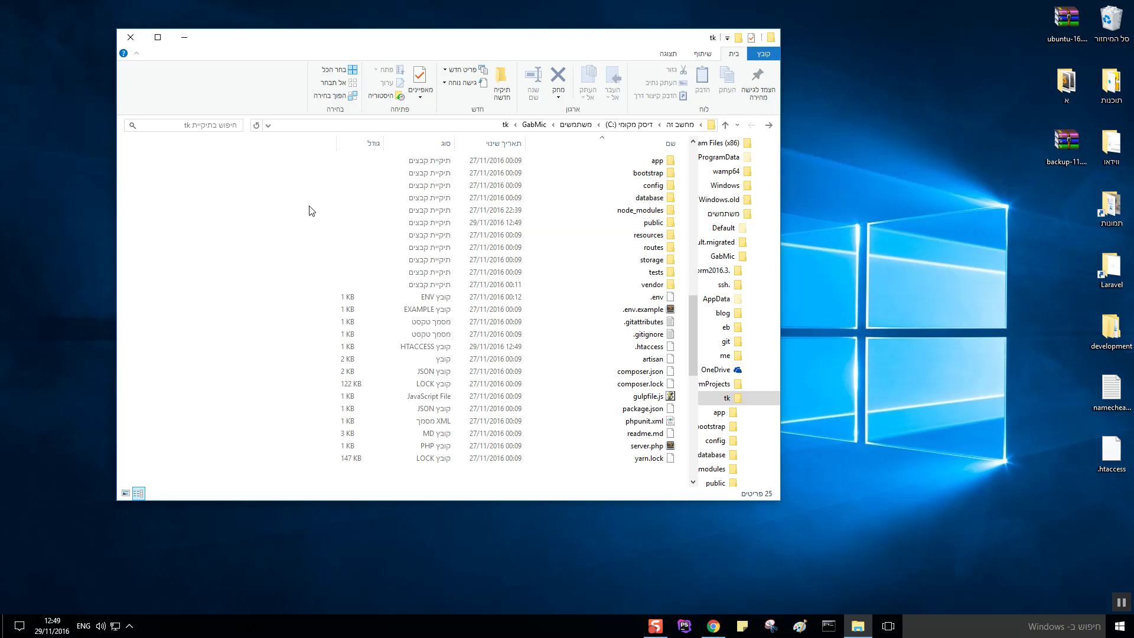
# Step: Archive every item in the tk folder into a ZIP file named tk.zip with WinRAR
pyautogui.hotkey('ctrl', 'a')
pyautogui.rightClick(594, 201)
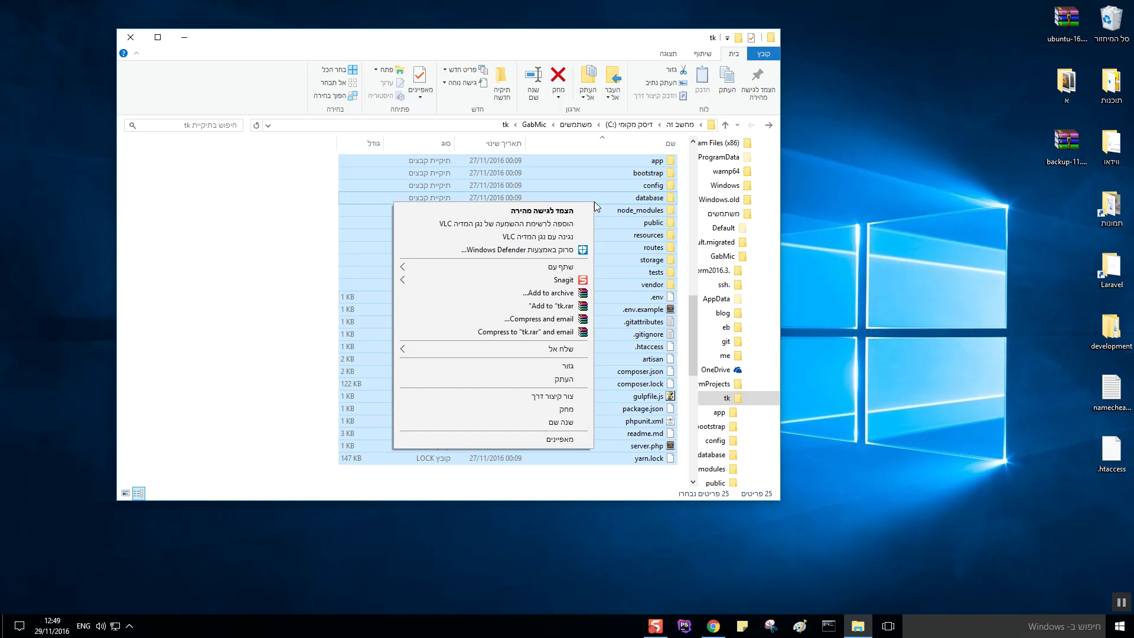
pyautogui.click(526, 294)
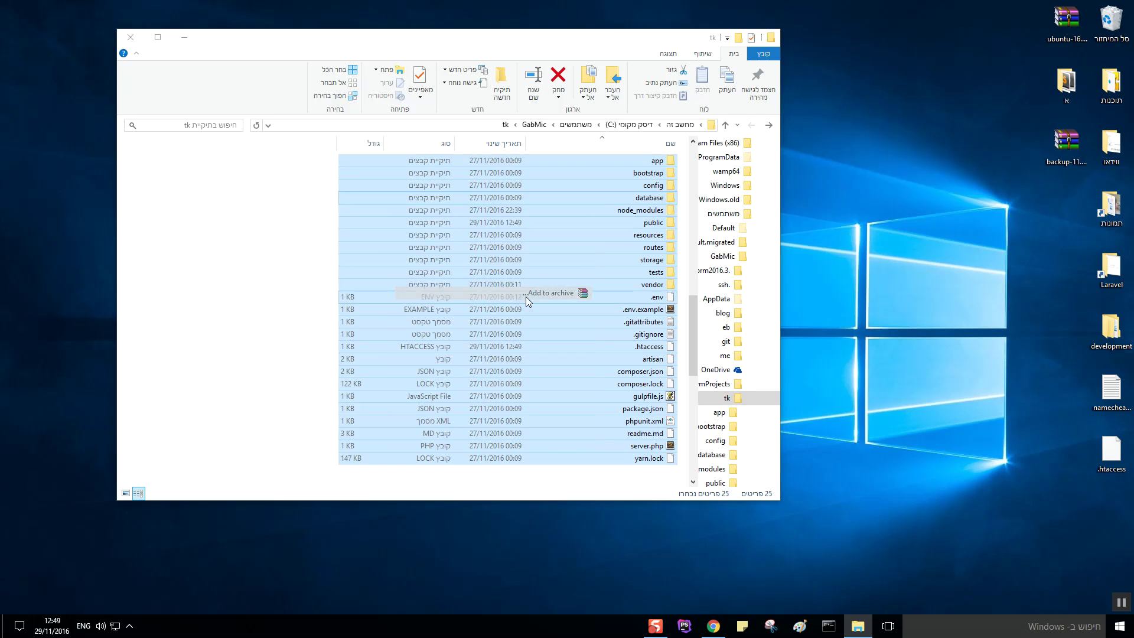
pyautogui.click(528, 300)
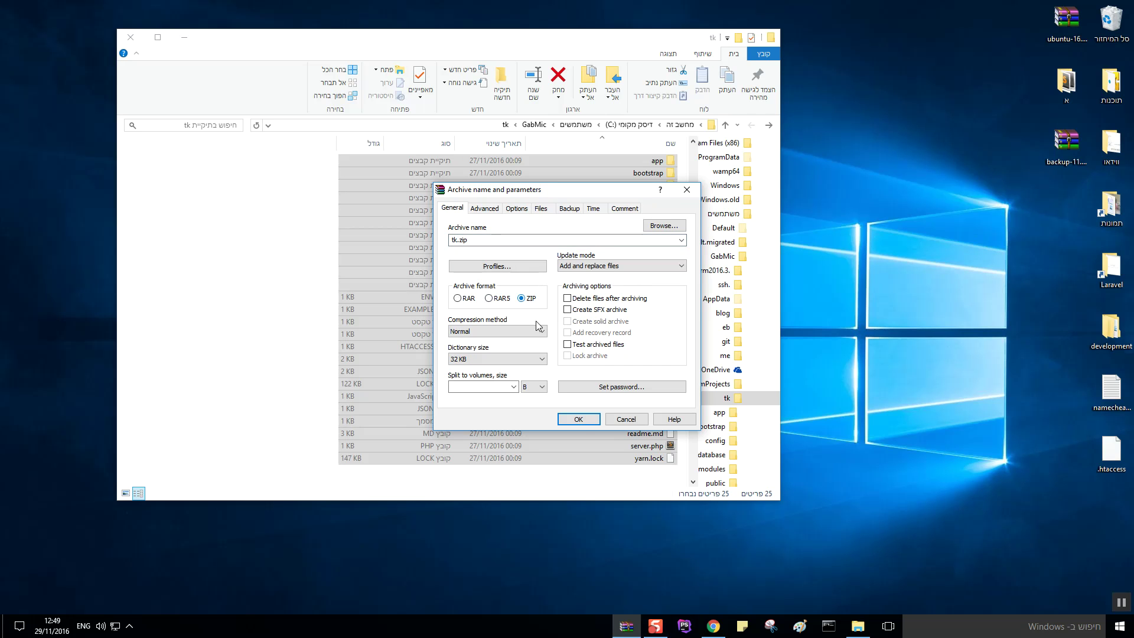
pyautogui.click(578, 420)
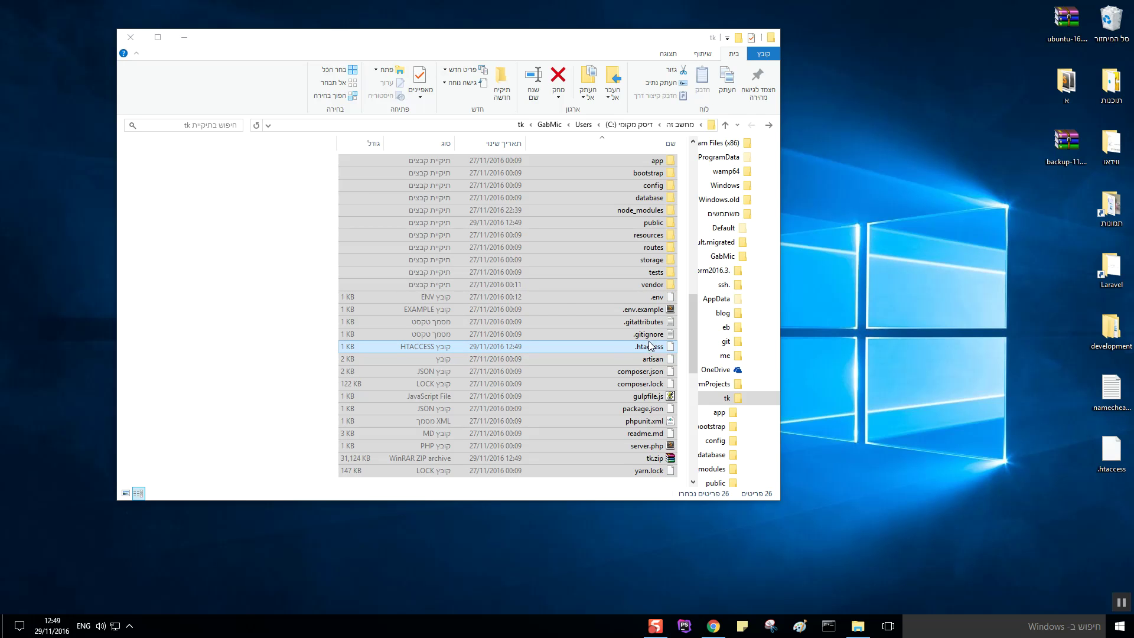
pyautogui.click(301, 268)
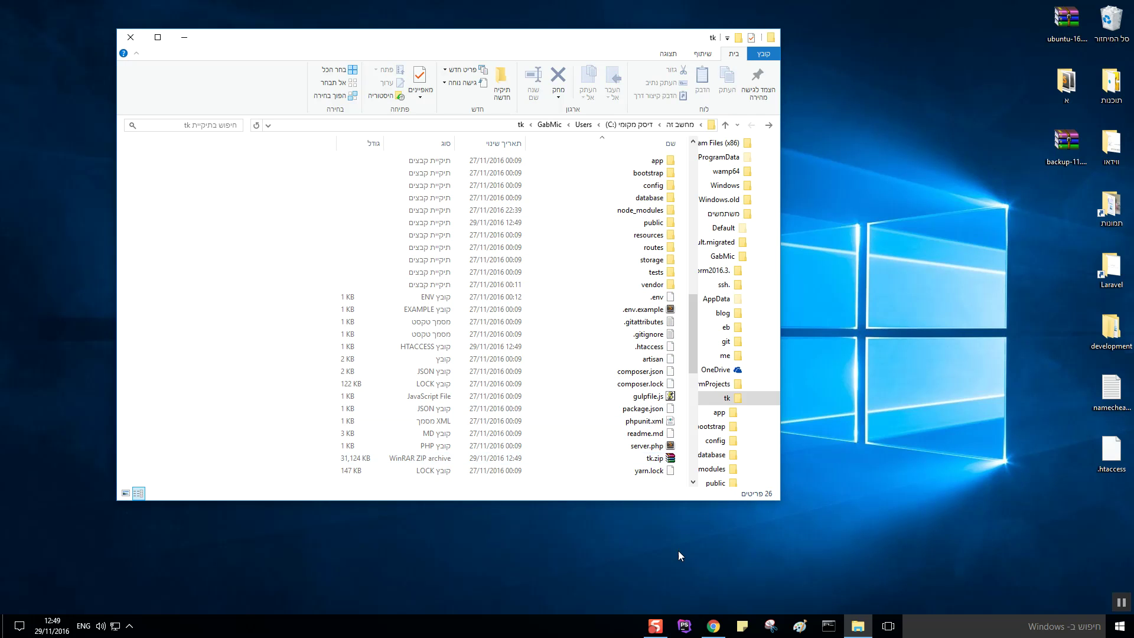
# Step: Upload tk.zip from the computer into public_html through cPanel's File Upload page
pyautogui.click(714, 626)
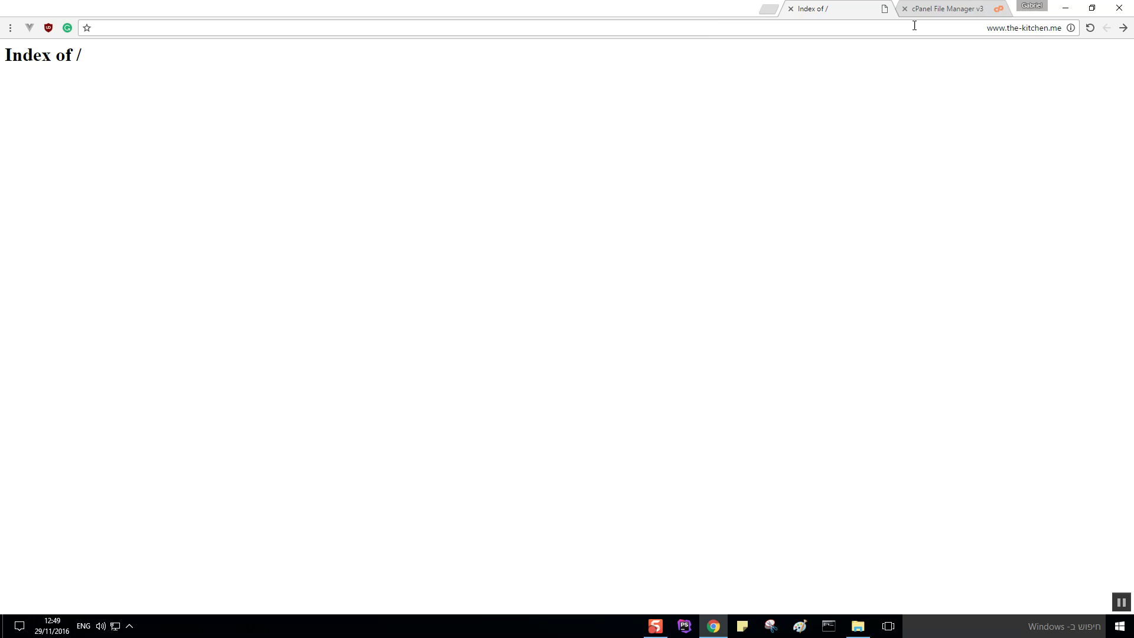
pyautogui.click(938, 9)
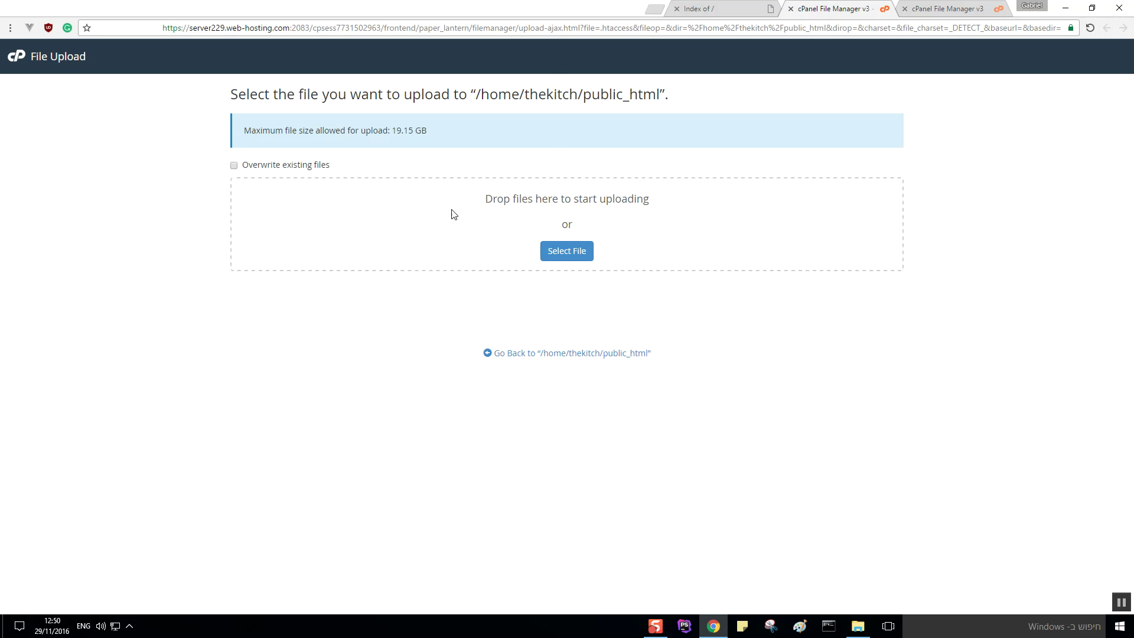
pyautogui.click(563, 254)
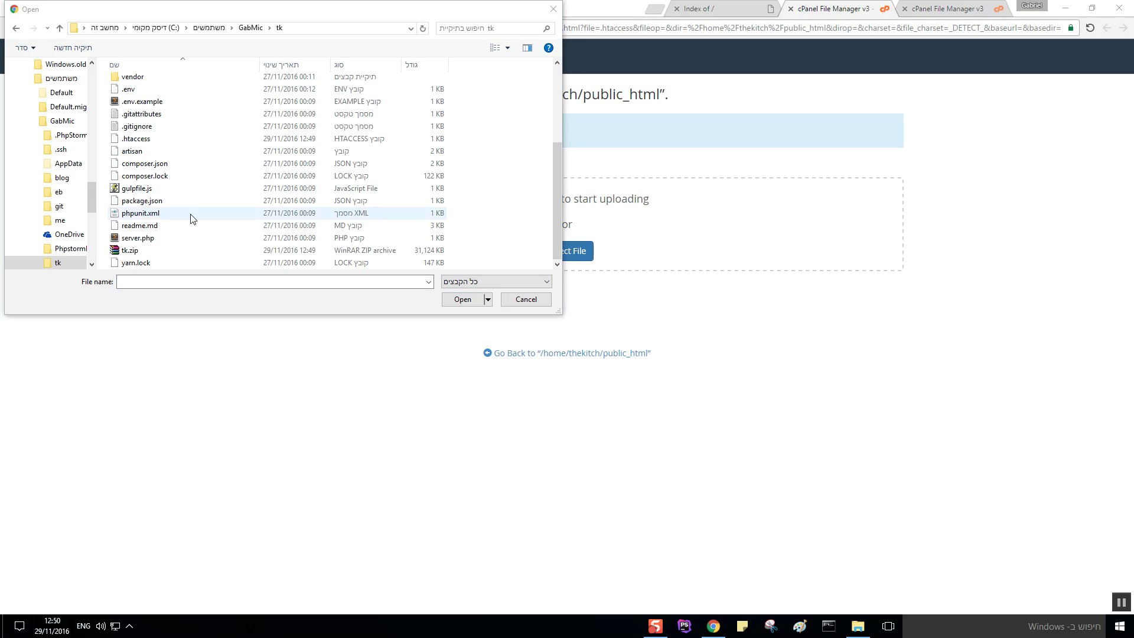
pyautogui.click(160, 250)
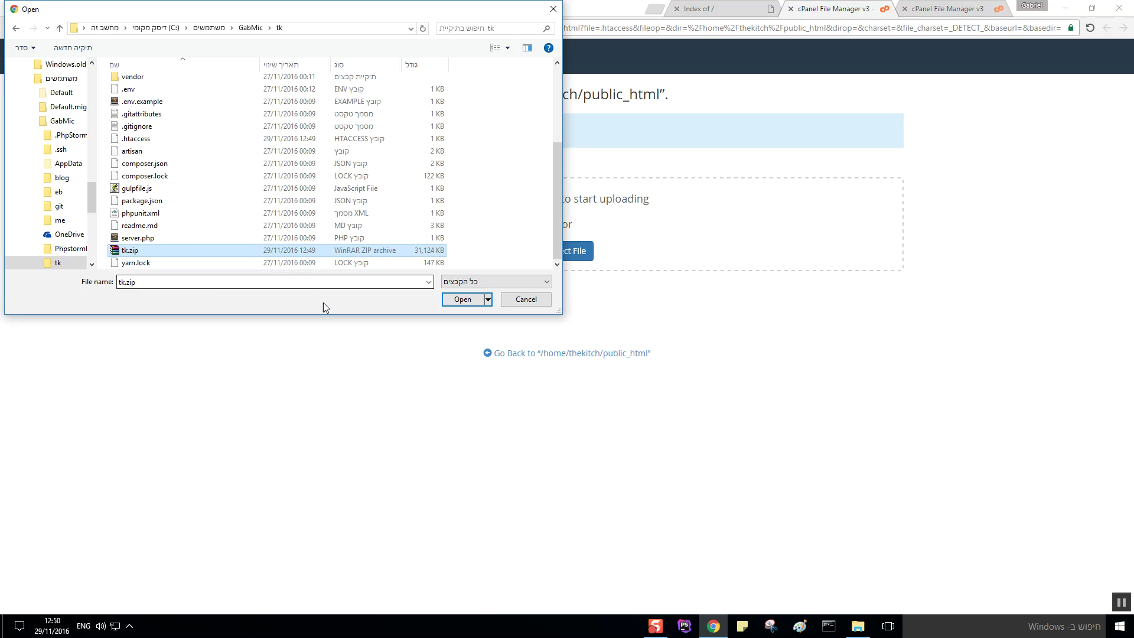
pyautogui.click(466, 300)
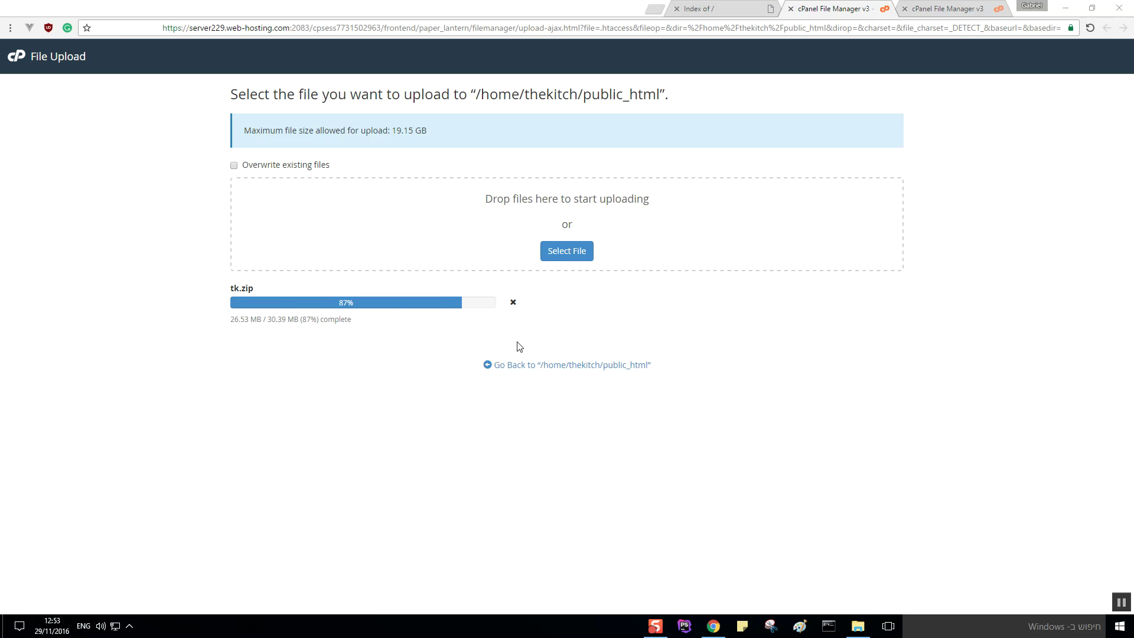
pyautogui.click(939, 7)
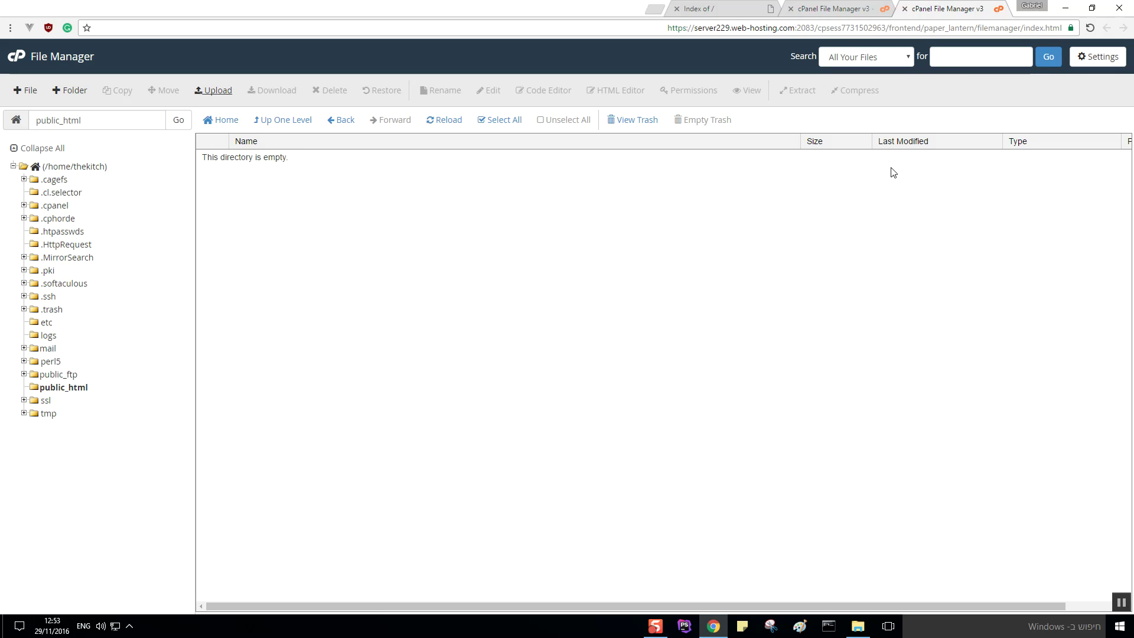
# Step: Refresh the public_html listing, then enable the pdo extension in Select PHP Version and save
pyautogui.click(16, 56)
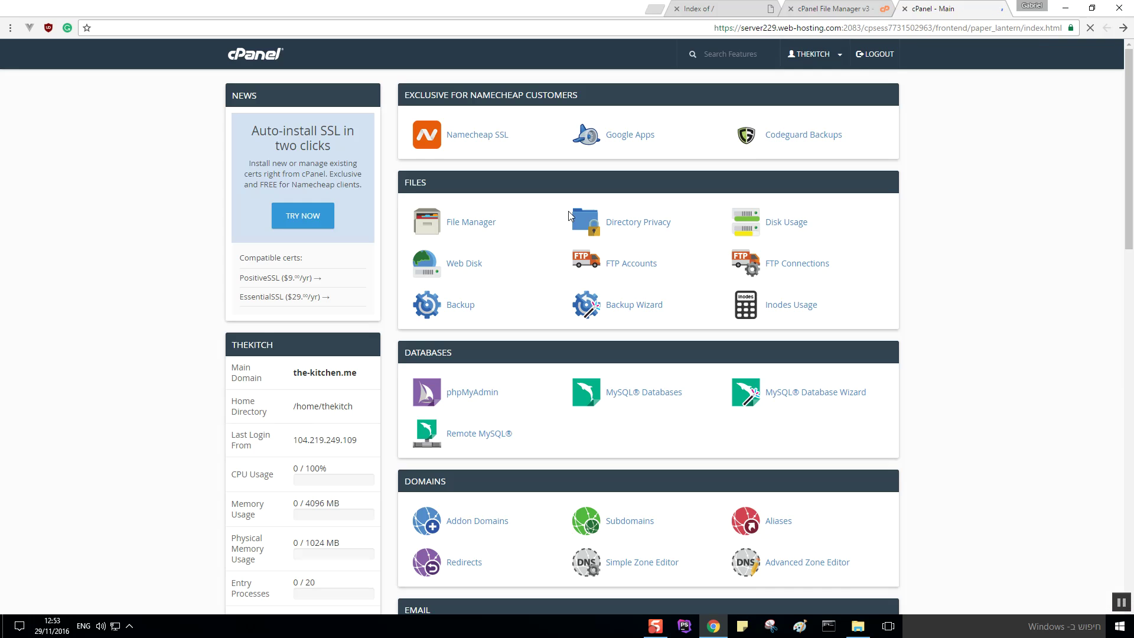
pyautogui.scroll(-10, 593, 291)
pyautogui.scroll(-2, 594, 291)
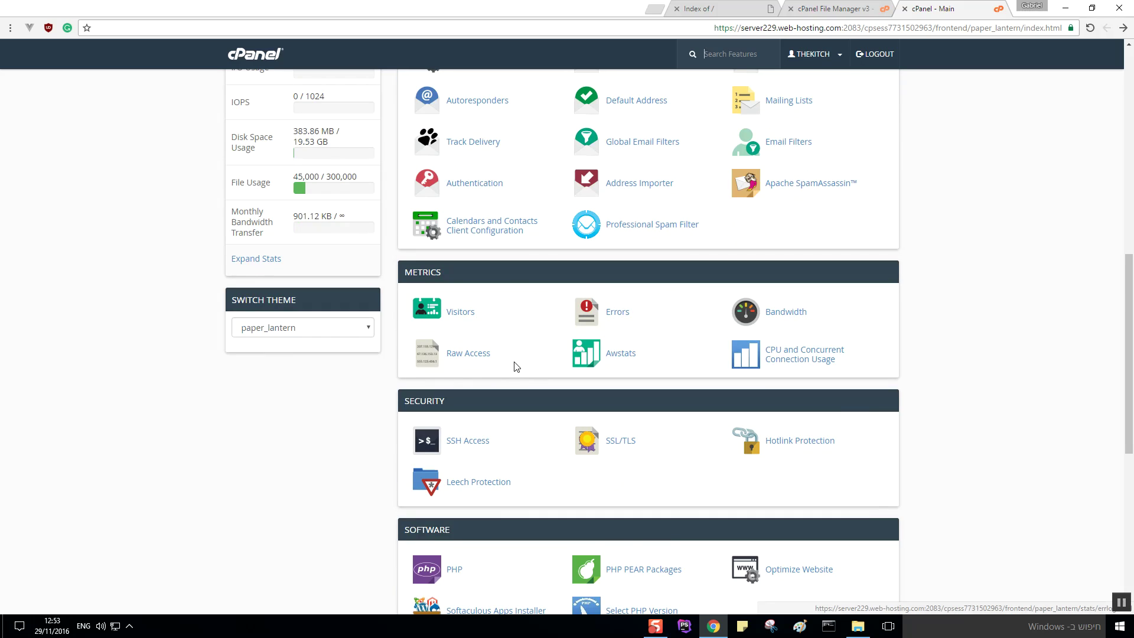
pyautogui.scroll(-4, 530, 370)
pyautogui.scroll(-2, 542, 353)
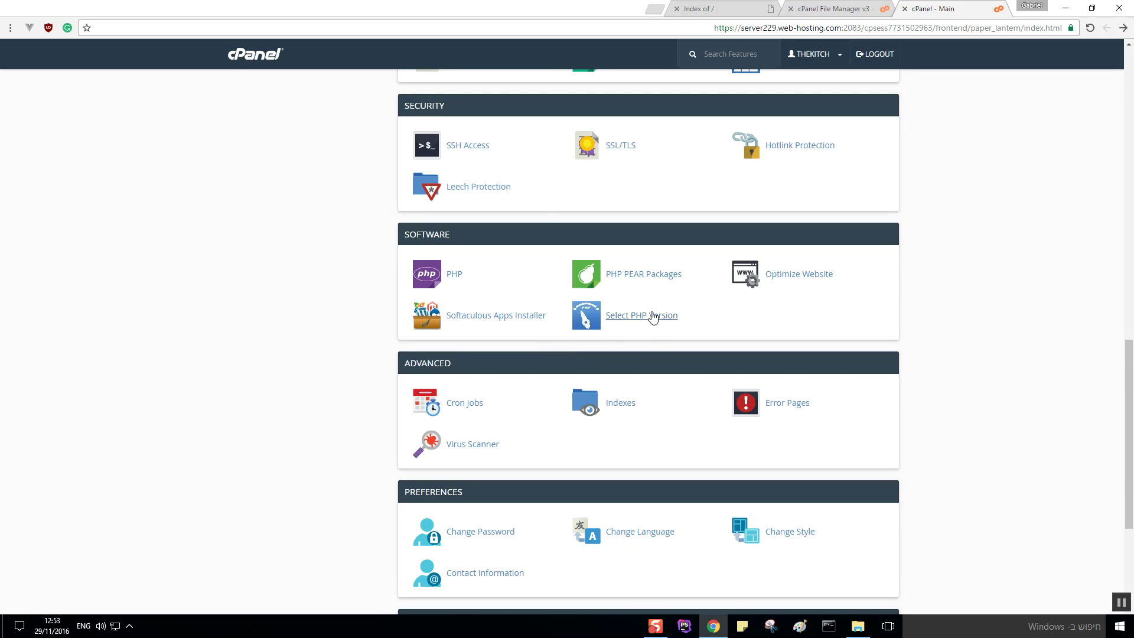
pyautogui.click(654, 316)
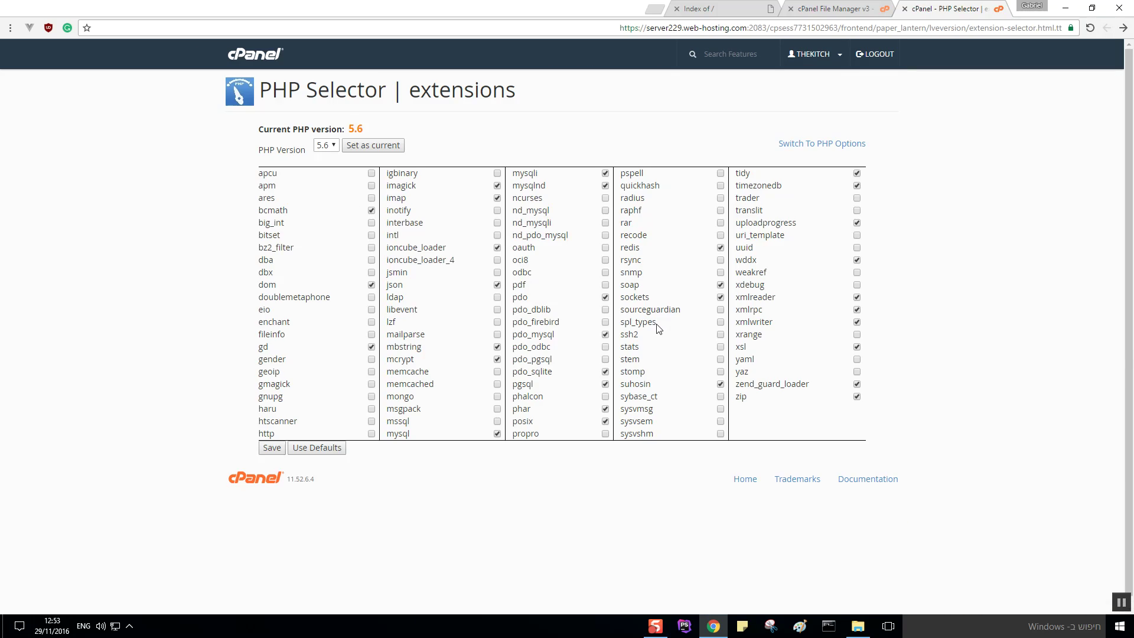
pyautogui.click(326, 146)
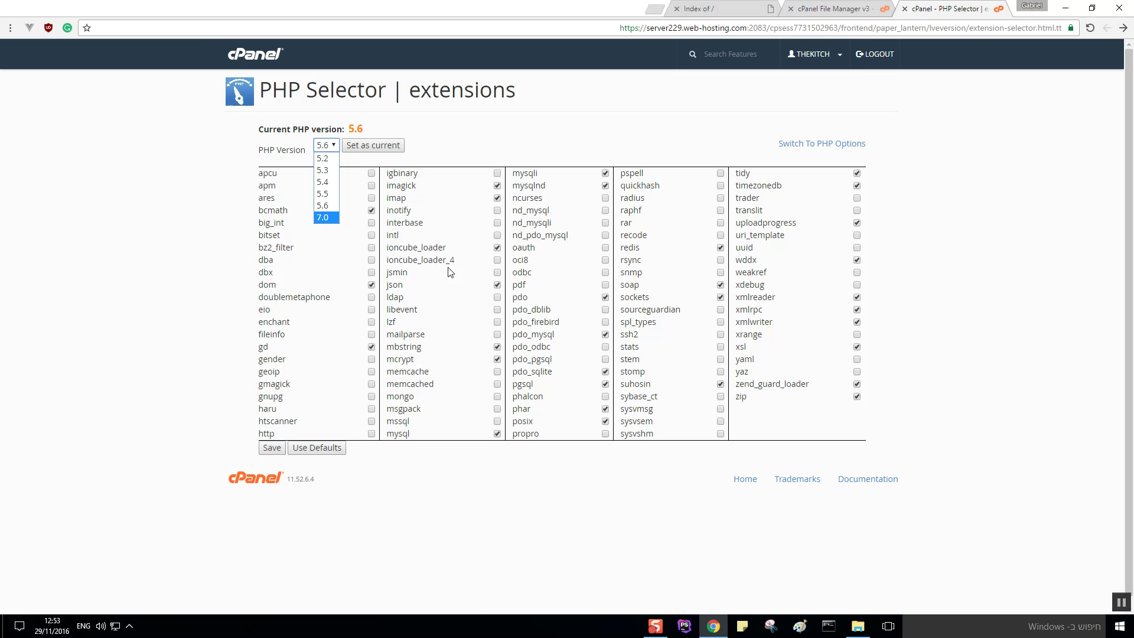
pyautogui.click(604, 297)
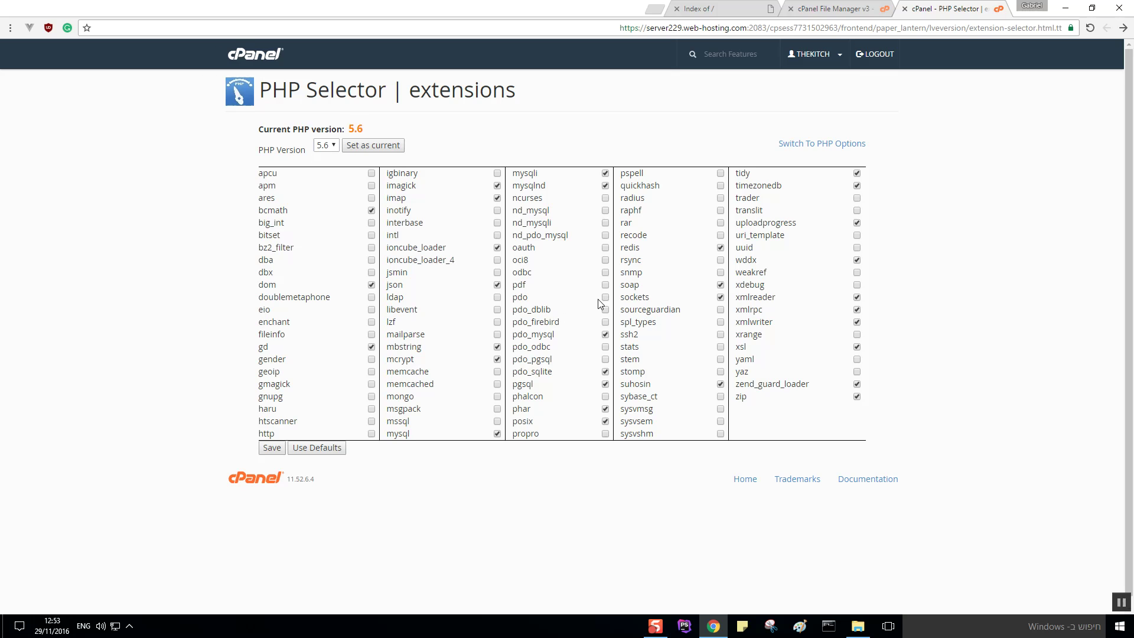
pyautogui.moveTo(608, 304)
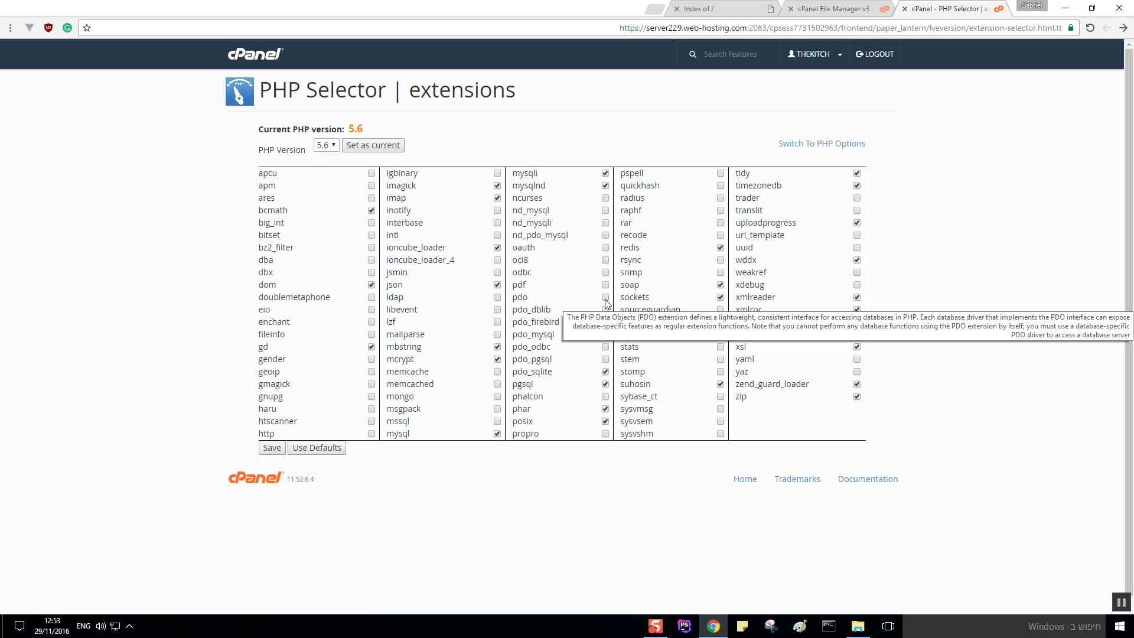
pyautogui.click(607, 299)
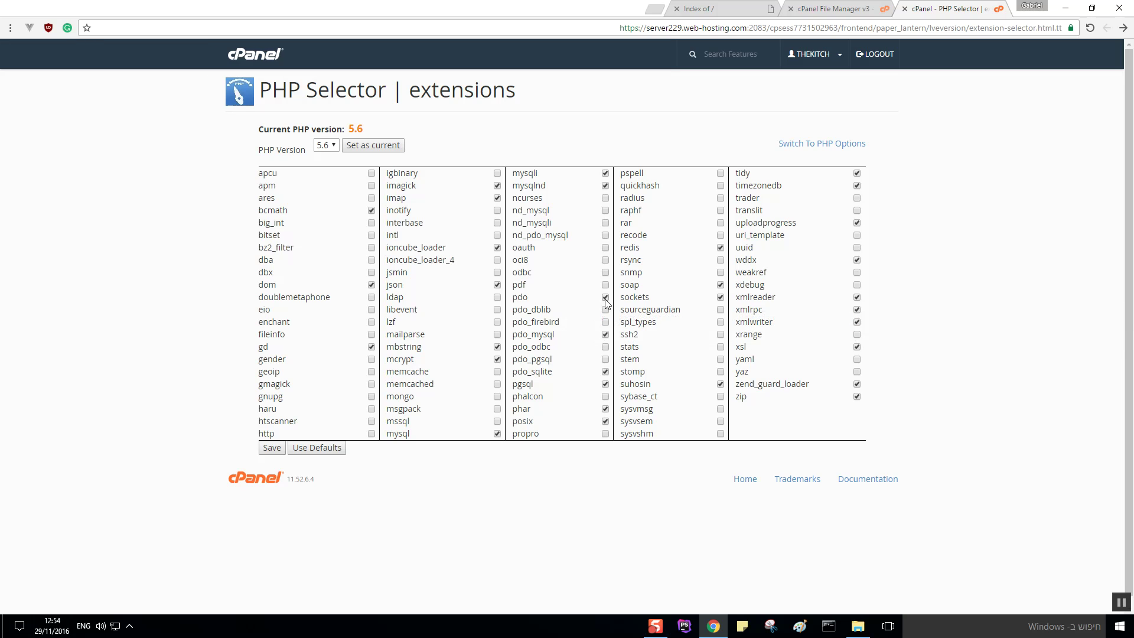
pyautogui.click(271, 448)
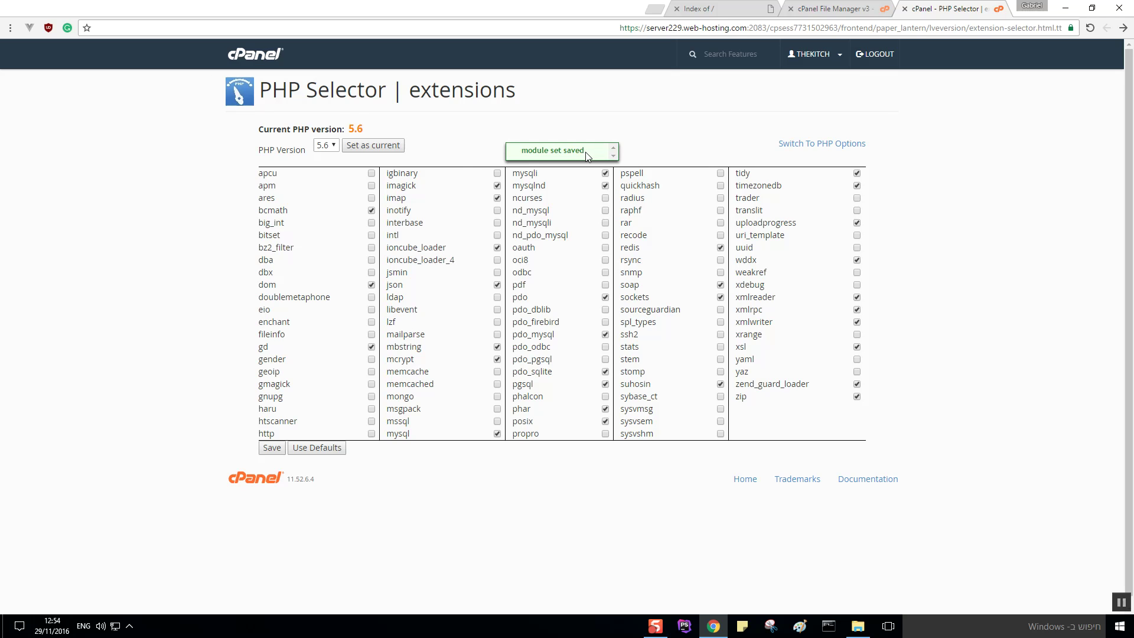
# Step: Choose PHP 5.6 in the version dropdown and set it as the current version
pyautogui.click(325, 146)
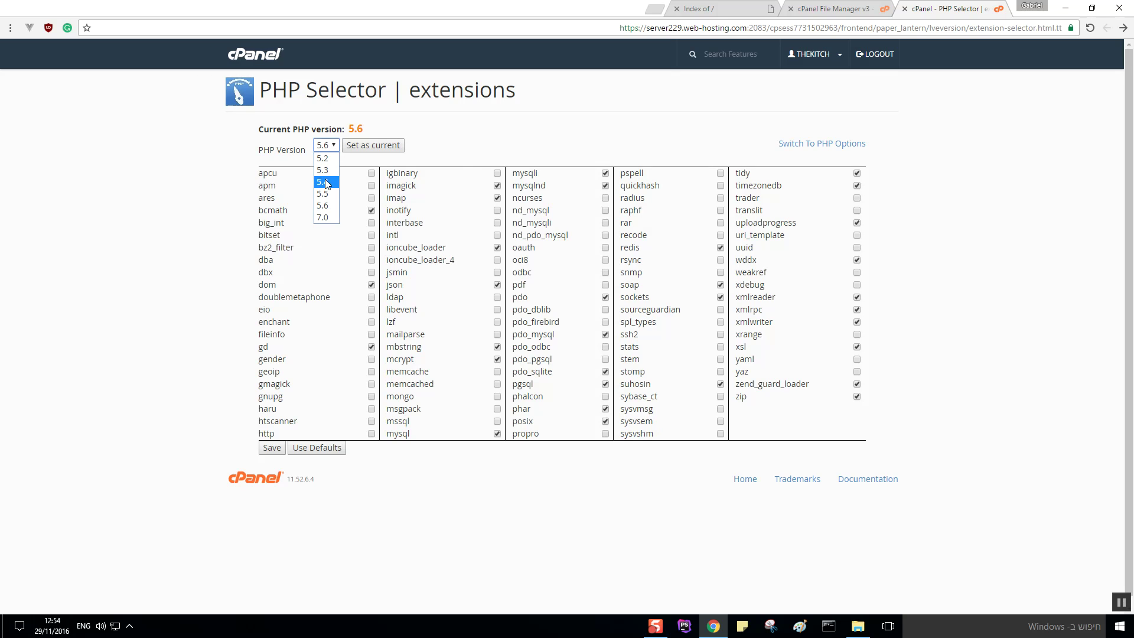
pyautogui.click(326, 182)
pyautogui.click(334, 146)
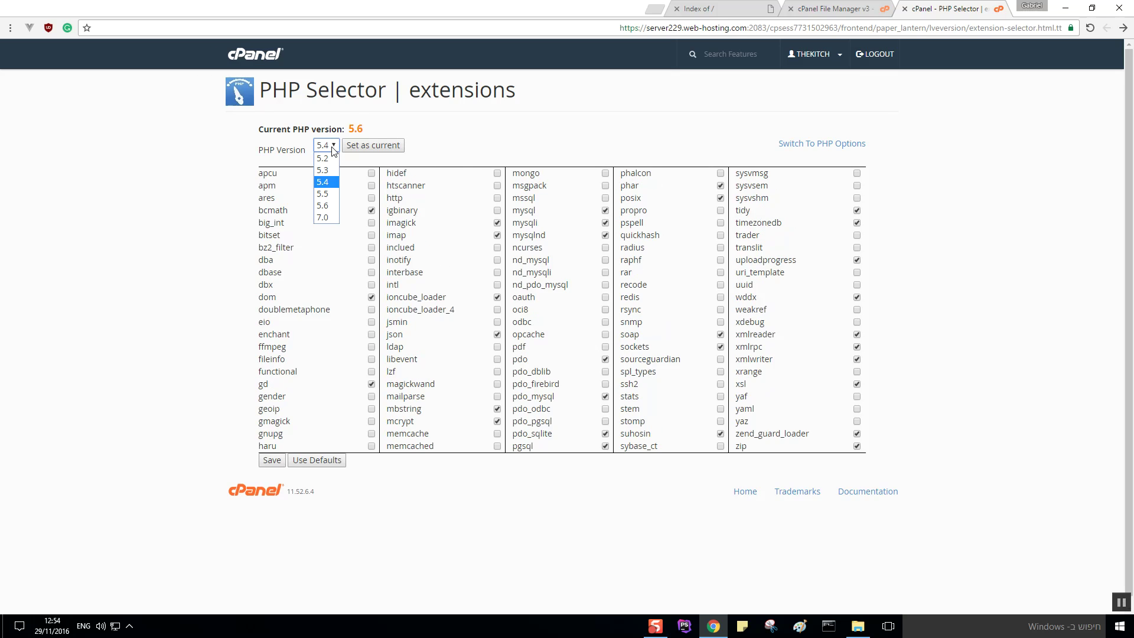
pyautogui.click(329, 205)
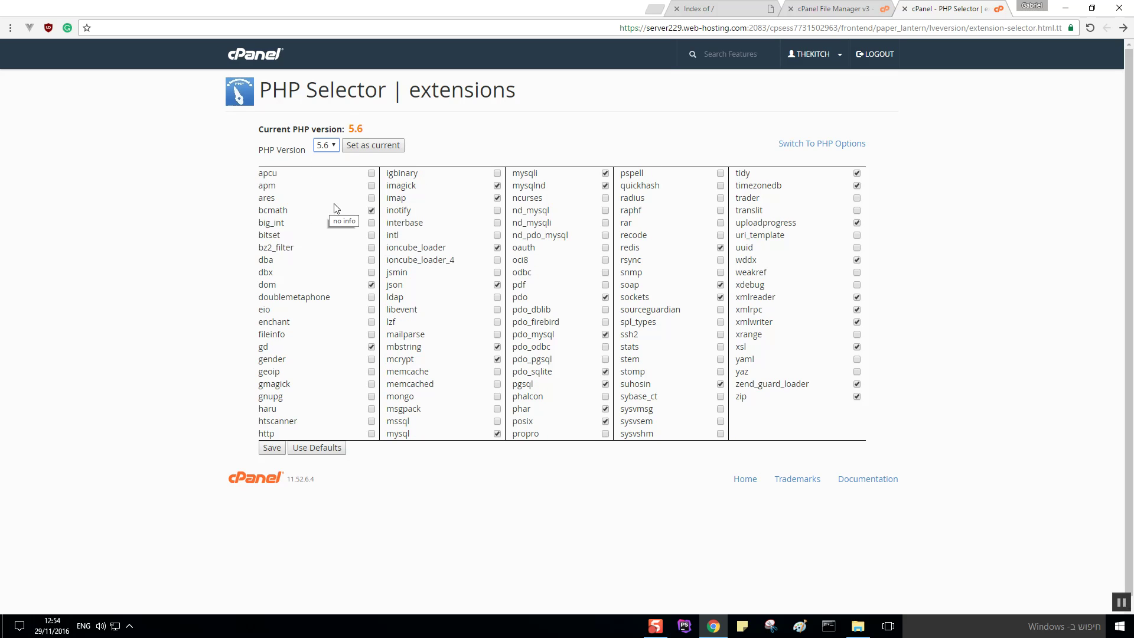
pyautogui.click(369, 145)
pyautogui.click(859, 6)
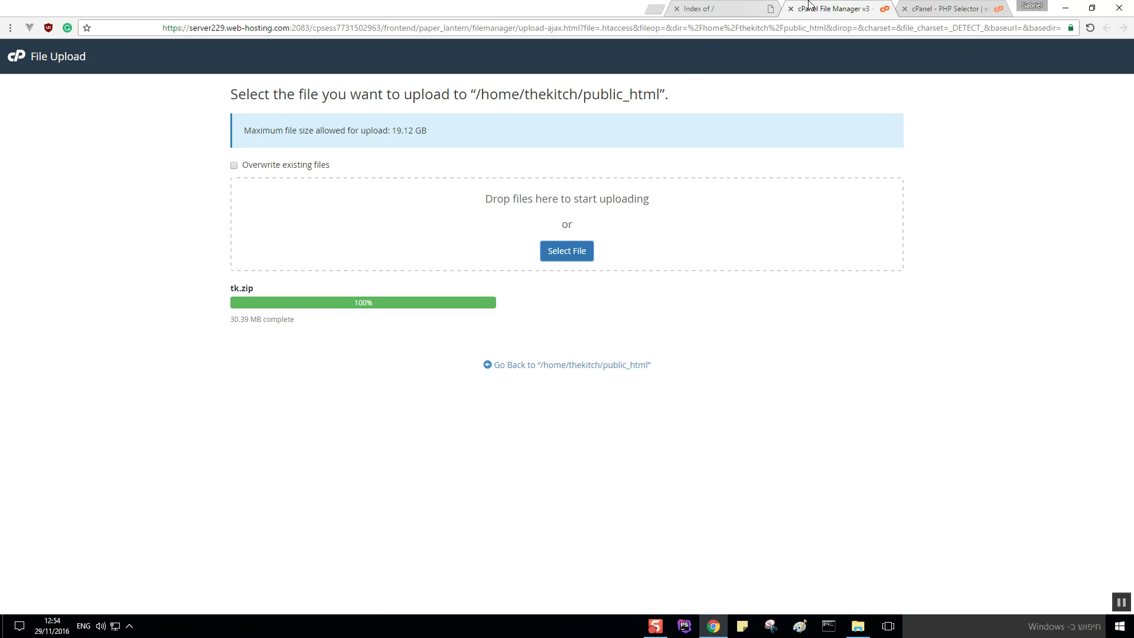
# Step: Extract tk.zip within public_html so folders like app, public and vendor appear there
pyautogui.click(570, 364)
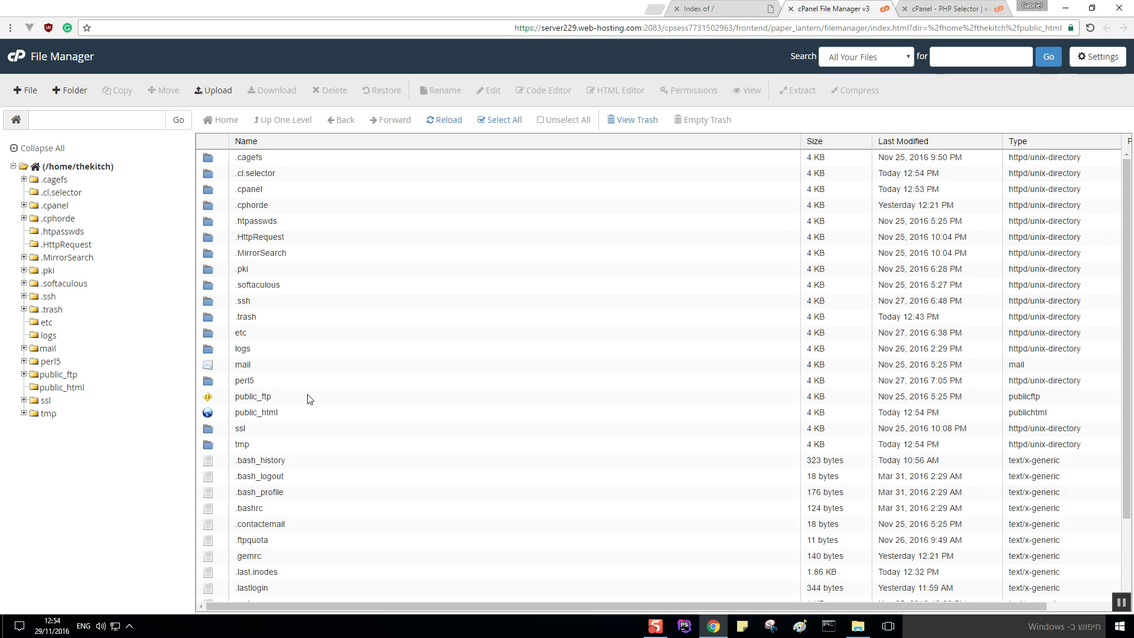
pyautogui.doubleClick(302, 414)
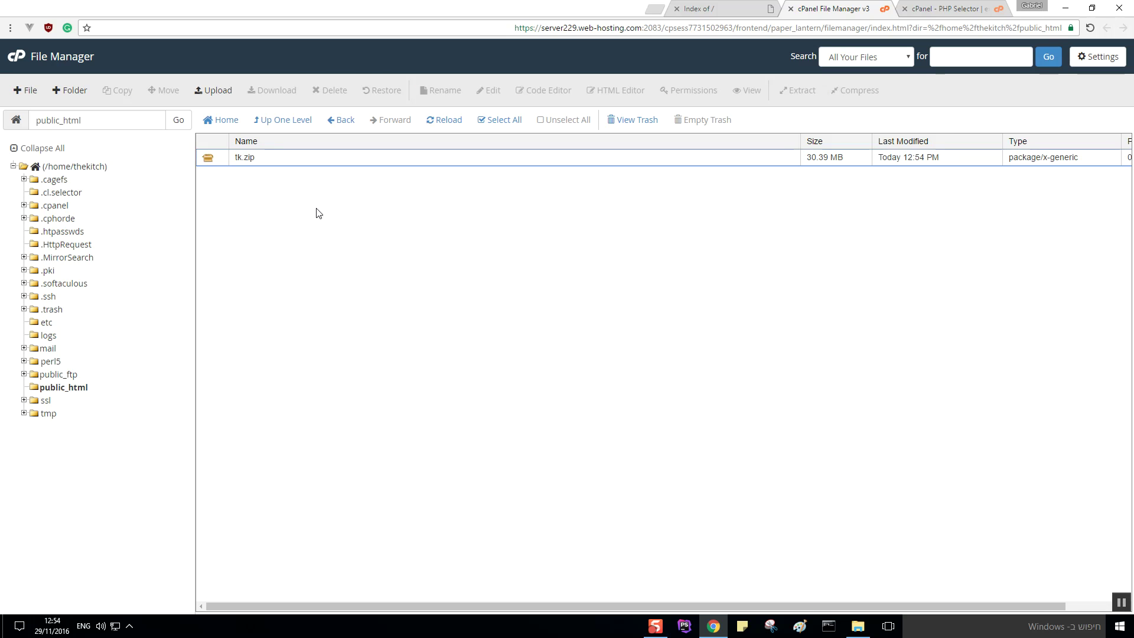
pyautogui.rightClick(329, 157)
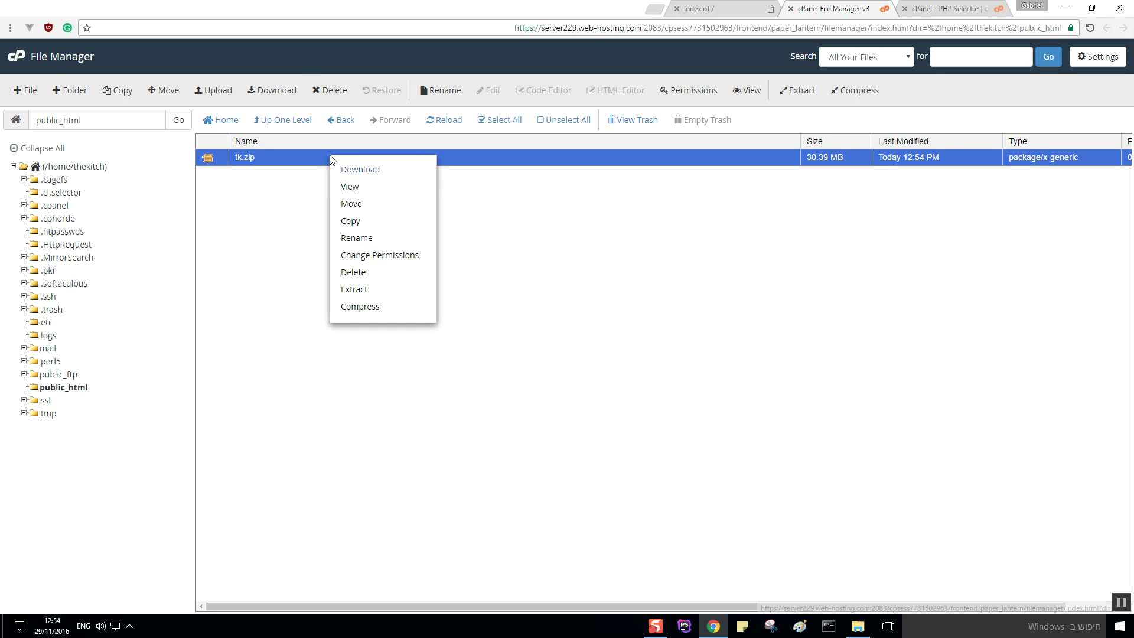
pyautogui.click(359, 291)
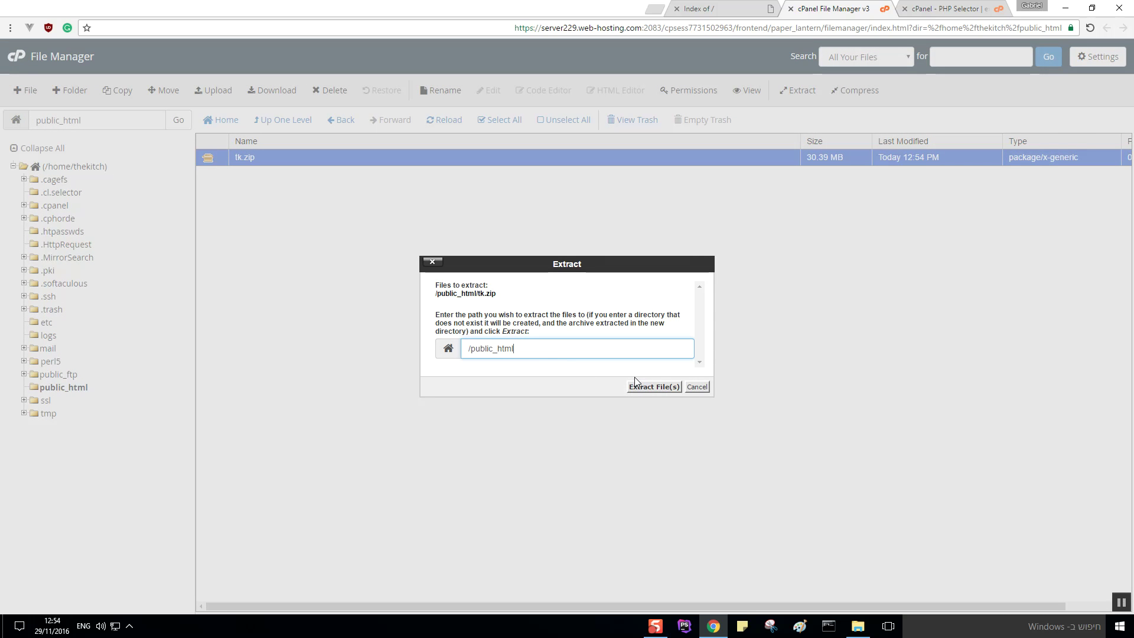
pyautogui.click(661, 387)
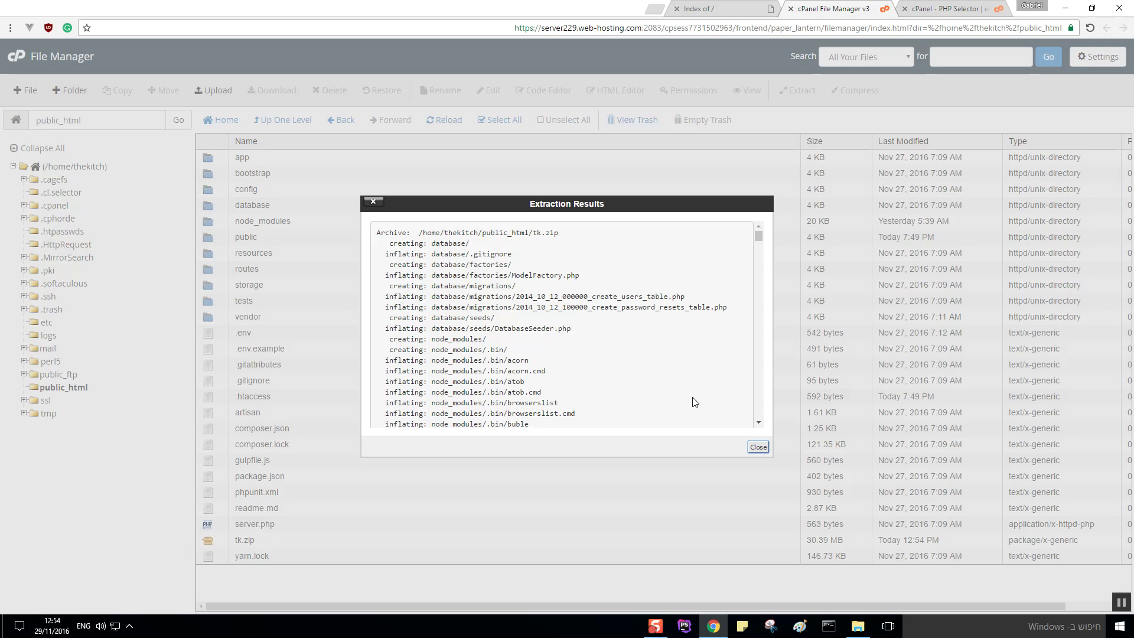
pyautogui.click(758, 447)
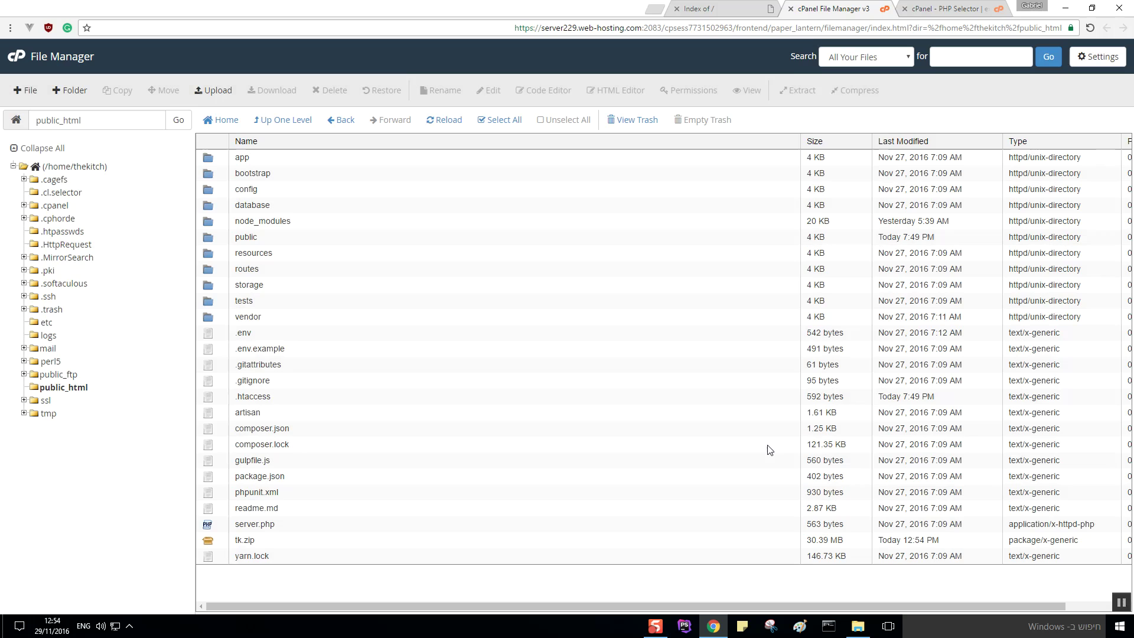
# Step: Navigate into resources/views/layouts and select app.blade.php to edit it
pyautogui.doubleClick(276, 258)
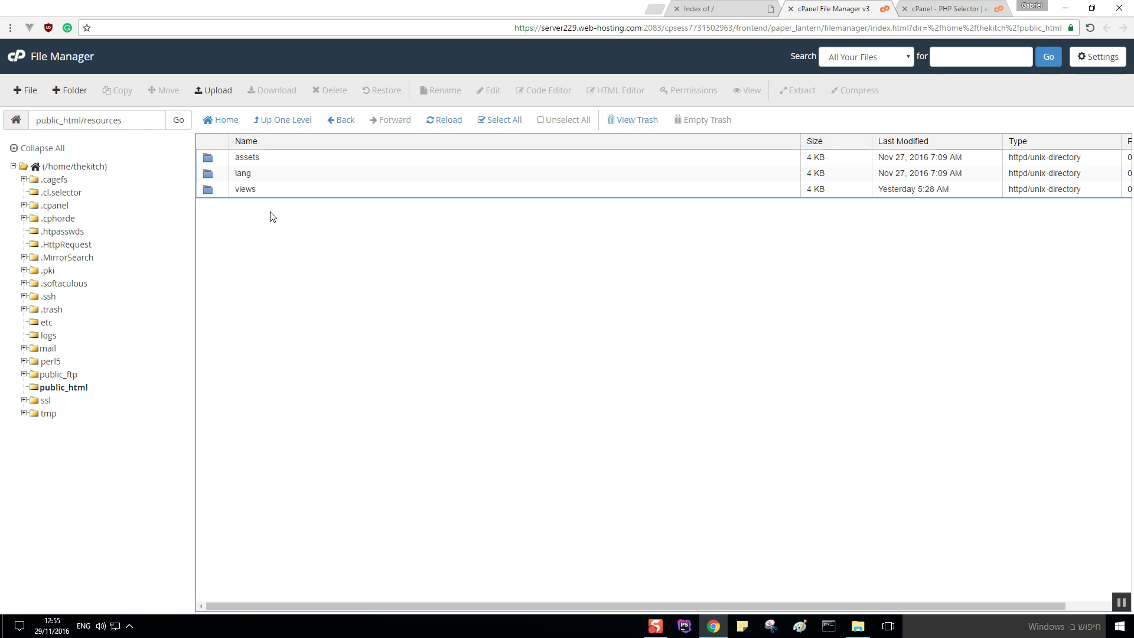
pyautogui.click(271, 194)
pyautogui.doubleClick(272, 193)
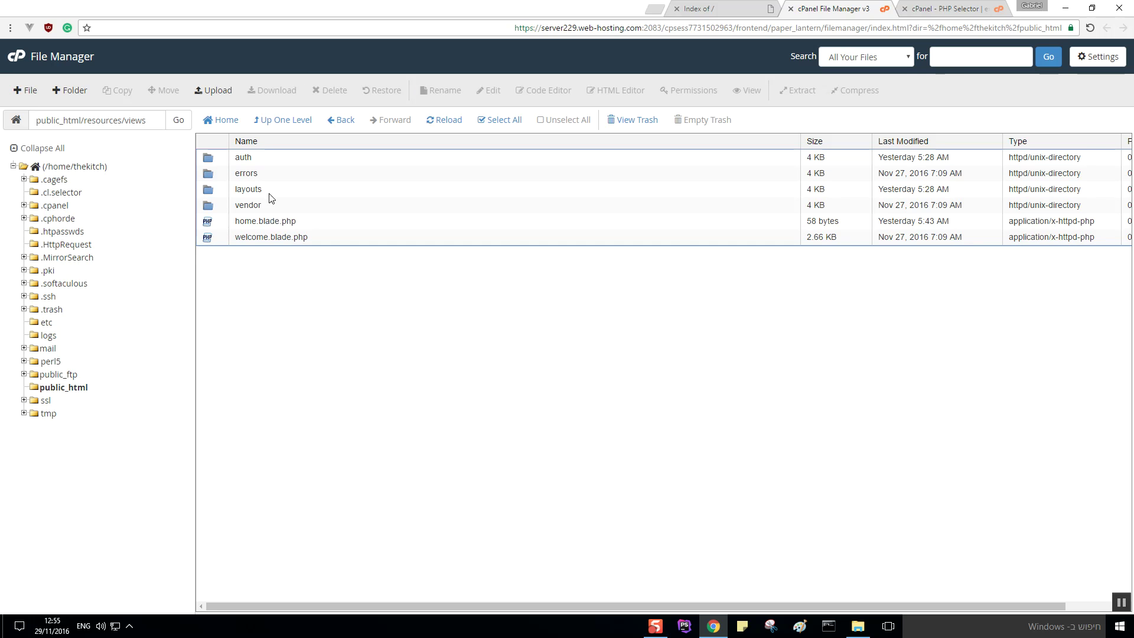
pyautogui.click(278, 197)
pyautogui.doubleClick(278, 197)
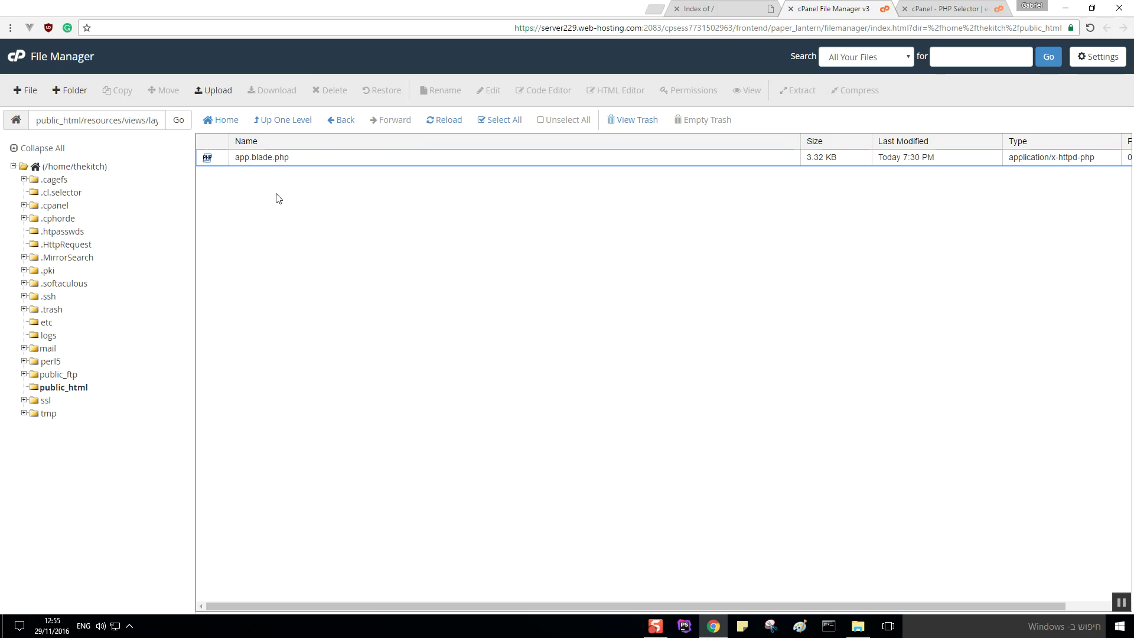
pyautogui.click(345, 157)
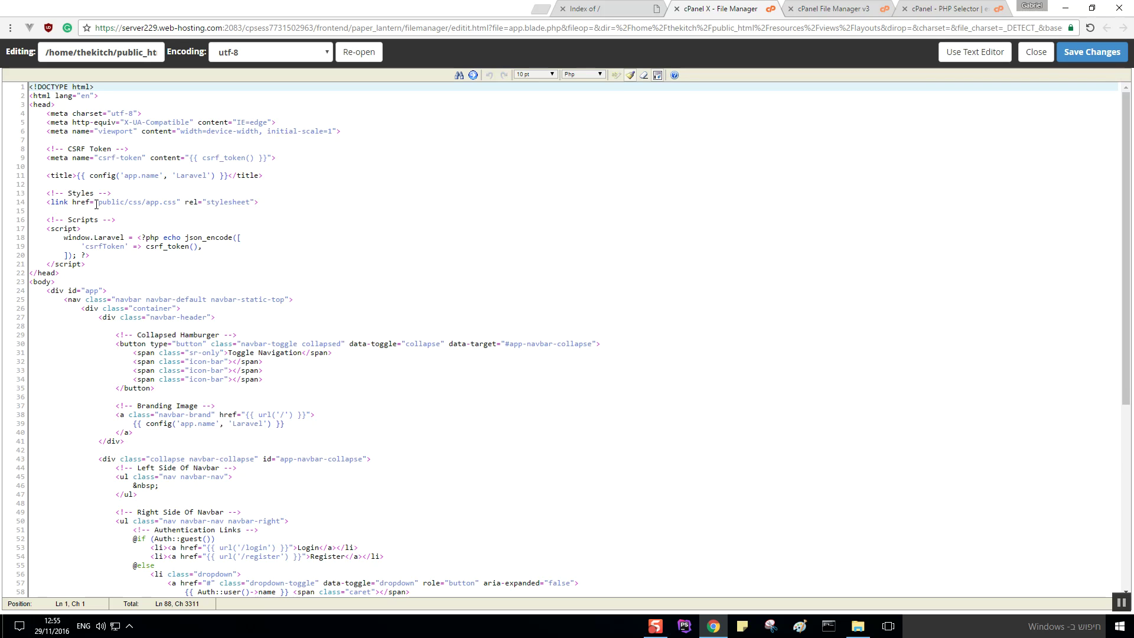
# Step: Set line 14's stylesheet href to "public/css/app.css", save app.blade.php, and close the editor
pyautogui.moveTo(100, 205); pyautogui.dragTo(117, 203)
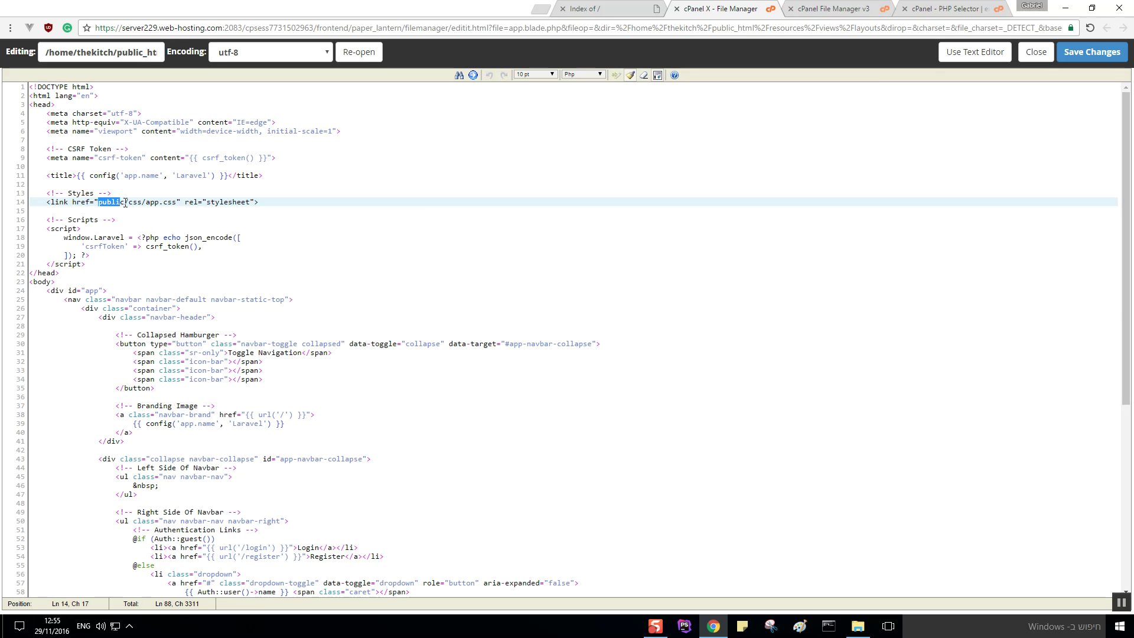
pyautogui.click(126, 202)
pyautogui.press('BackSpace')
pyautogui.press('BackSpace')
pyautogui.press('BackSpace')
pyautogui.press('BackSpace')
pyautogui.press('BackSpace')
pyautogui.press('BackSpace')
pyautogui.press('BackSpace')
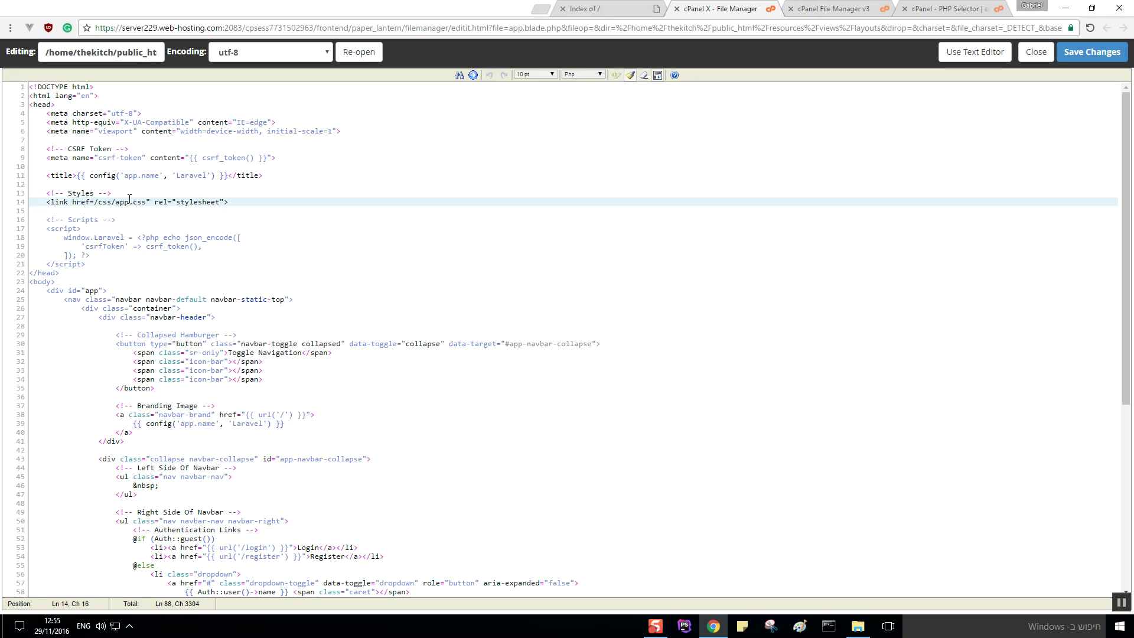
pyautogui.write('"')
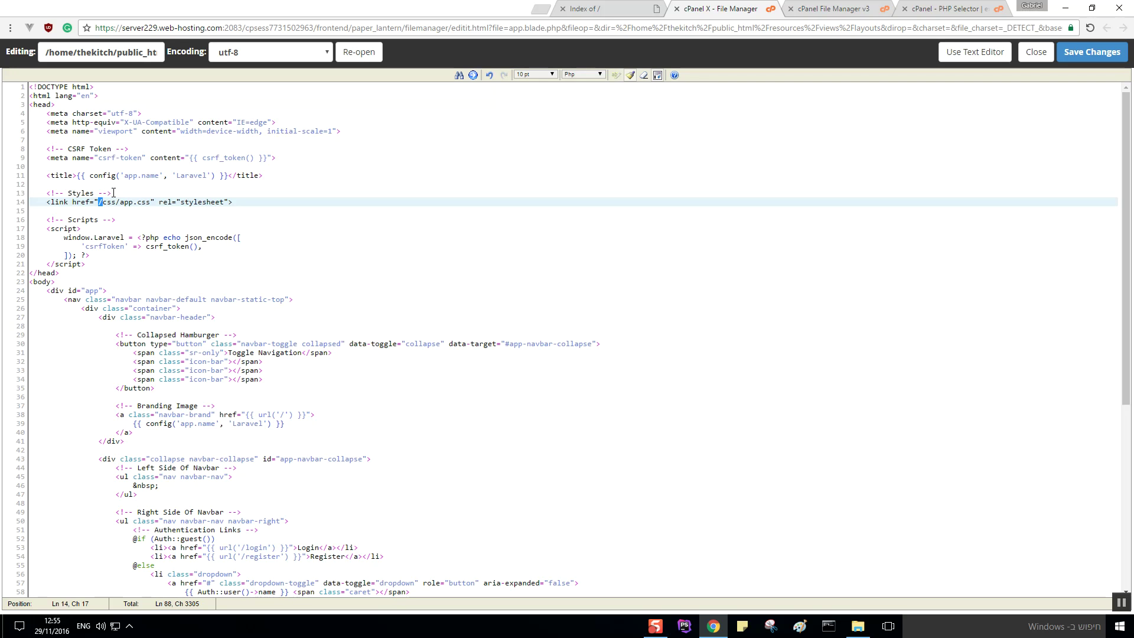
pyautogui.write('public/')
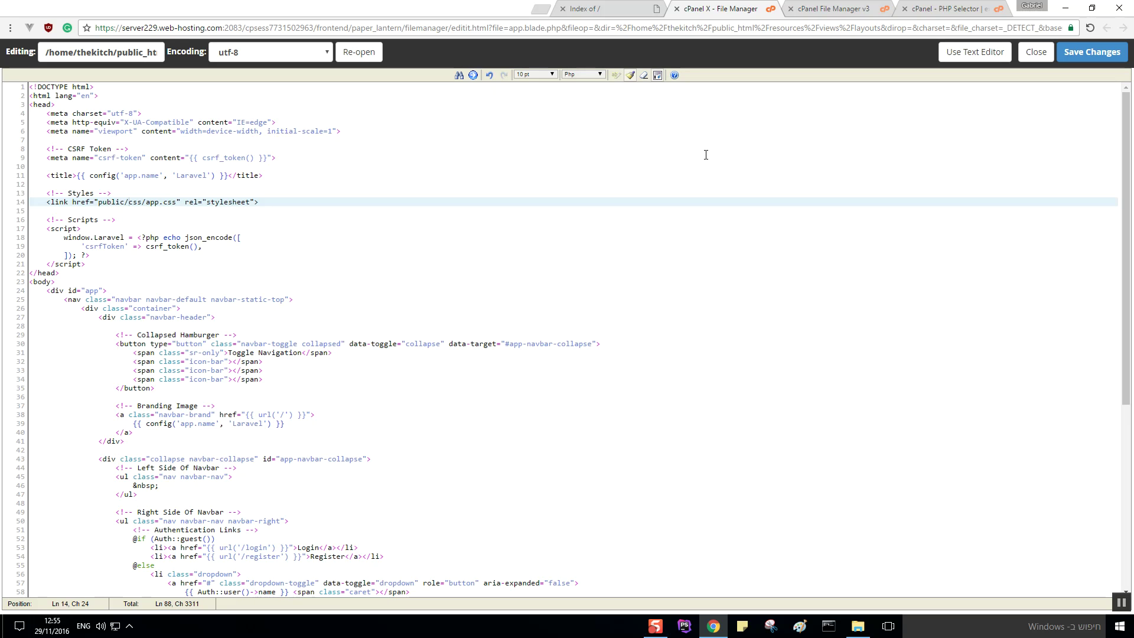
pyautogui.click(1092, 52)
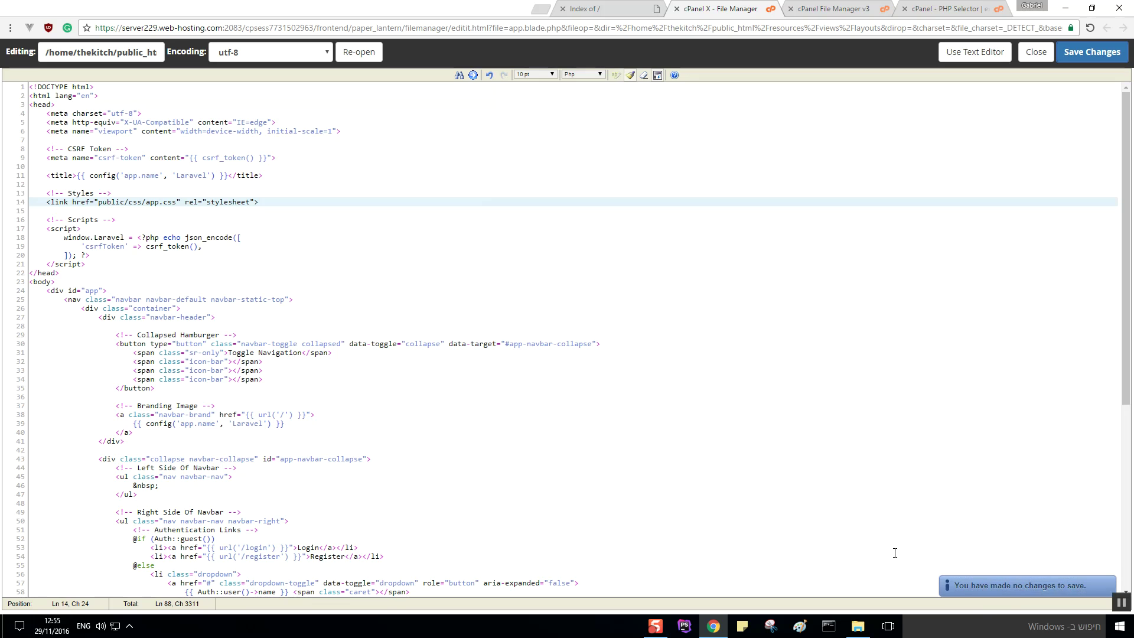
pyautogui.click(677, 9)
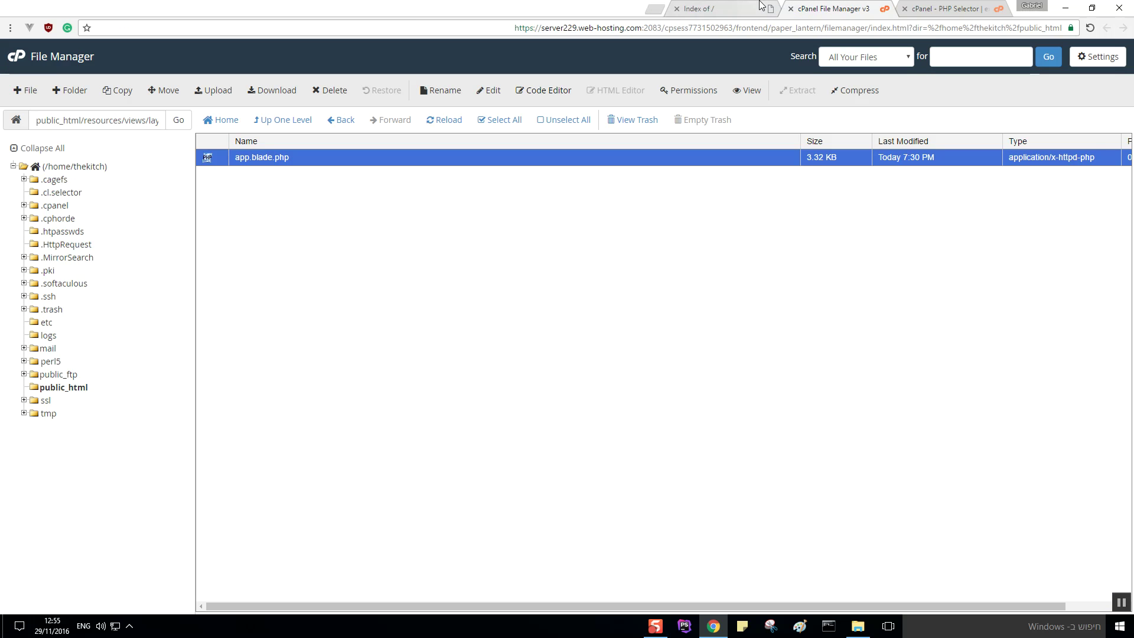
pyautogui.click(722, 6)
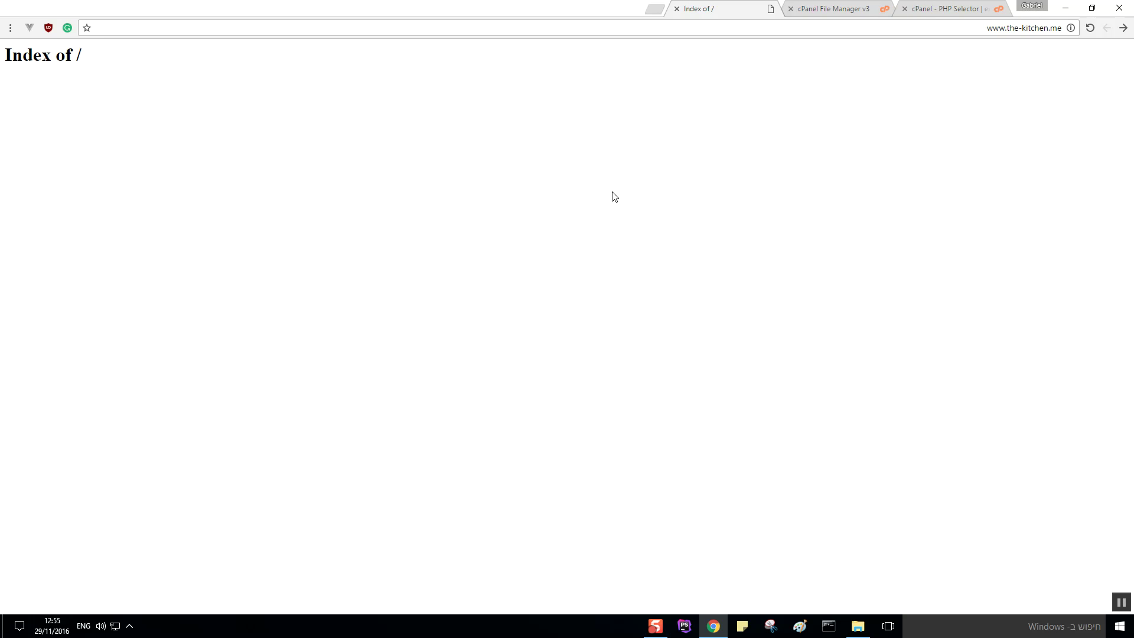